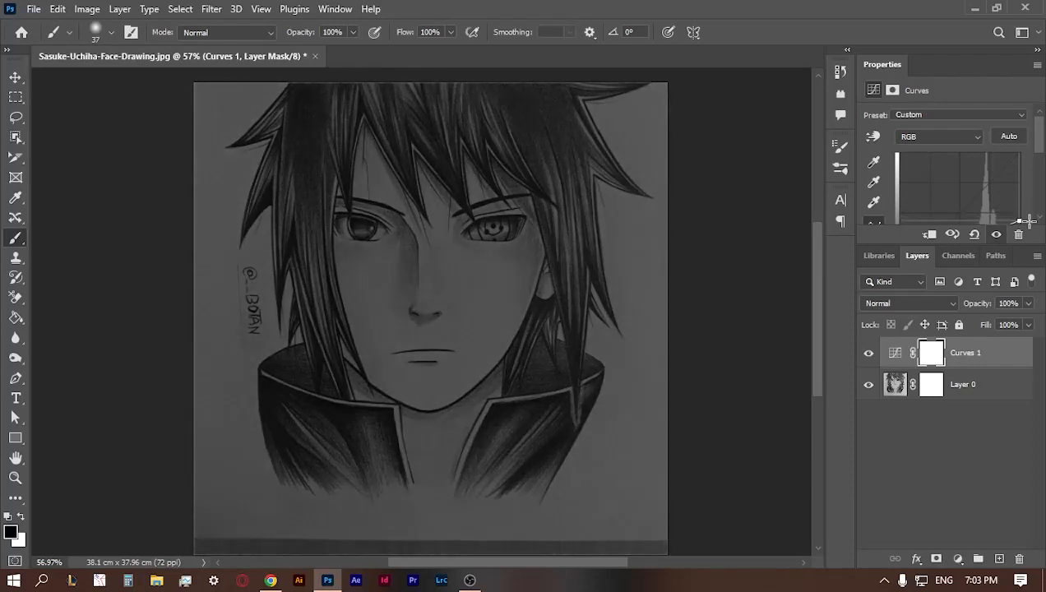
Step: Add a Solid Color fill layer in bright purple cc00ff above the darkening Curves layer
mouse_move(1028, 220)
left_mouse_down()
mouse_move(1029, 210)
mouse_move(1031, 219)
left_mouse_up()
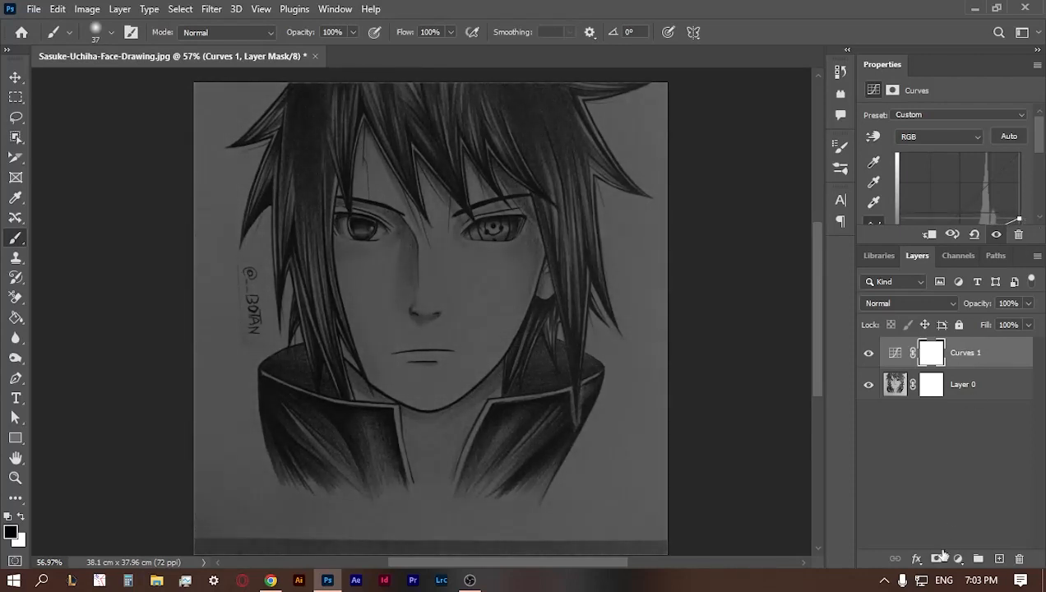
left_click(960, 558)
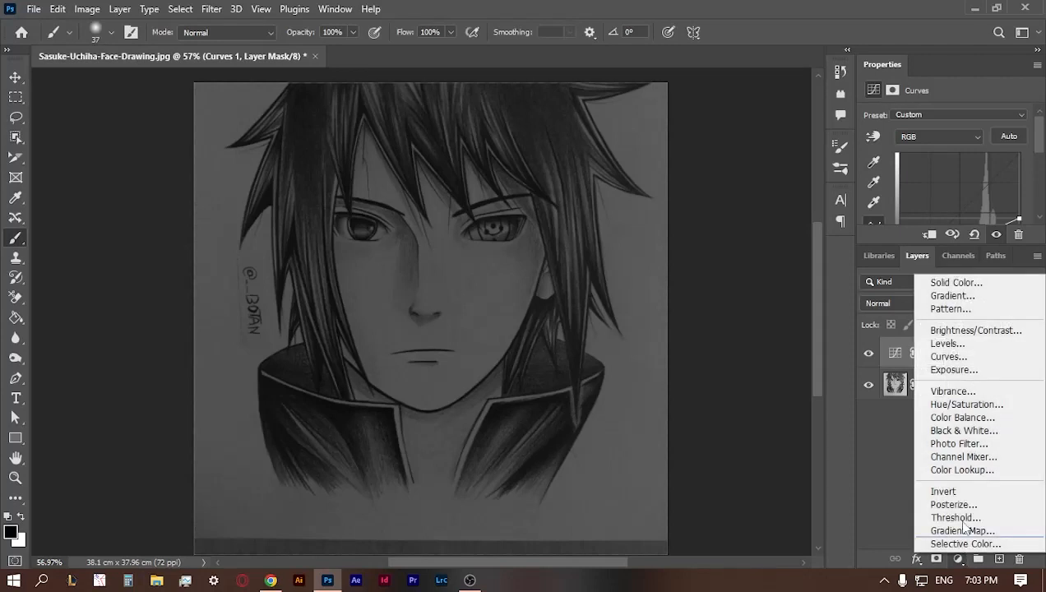
left_click(950, 284)
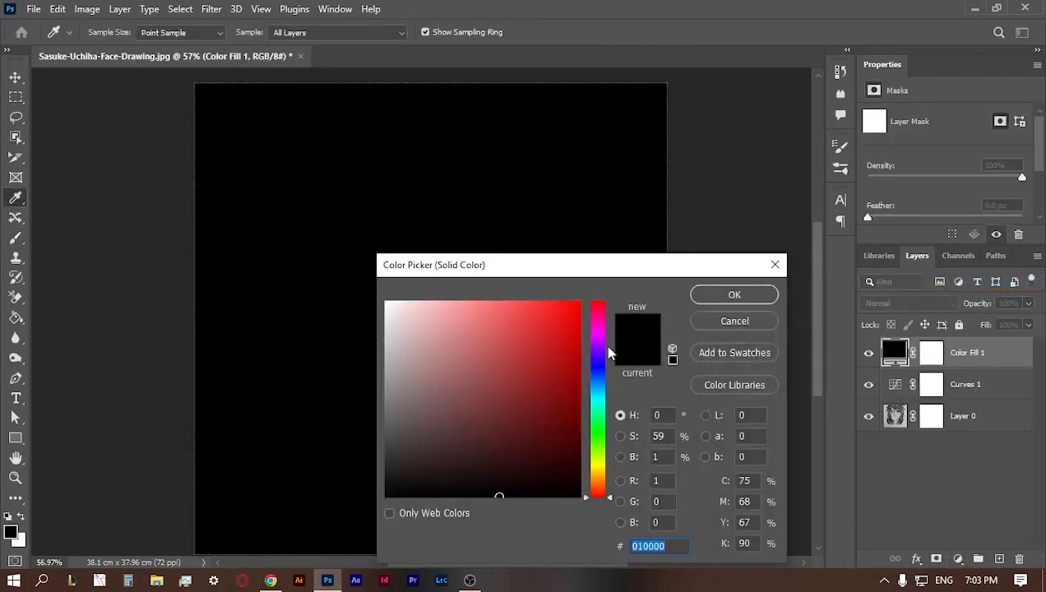
left_click(597, 339)
left_click_drag(499, 496, 582, 299)
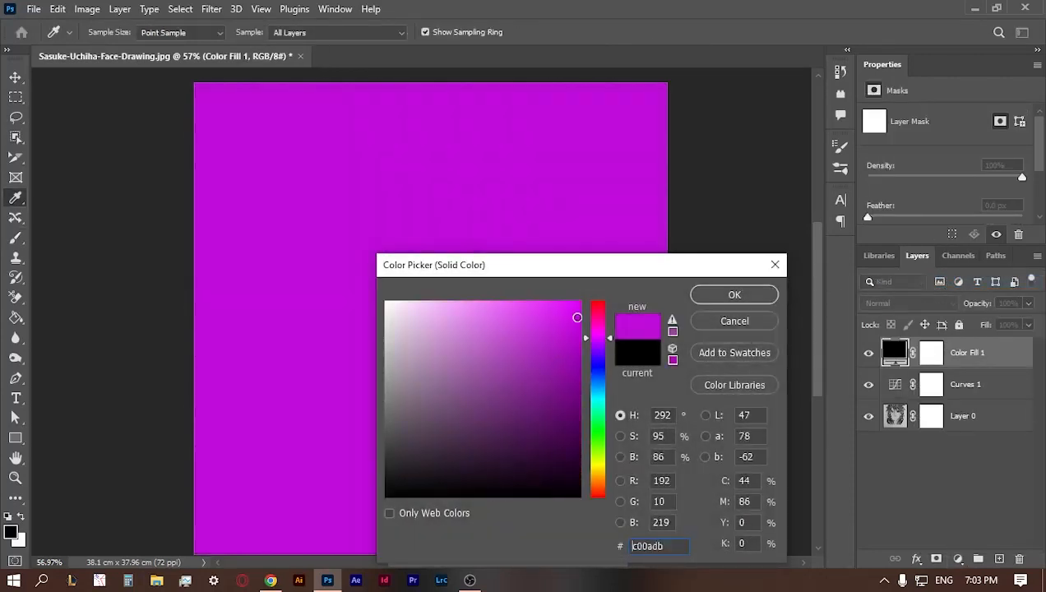
left_click_drag(610, 338, 611, 340)
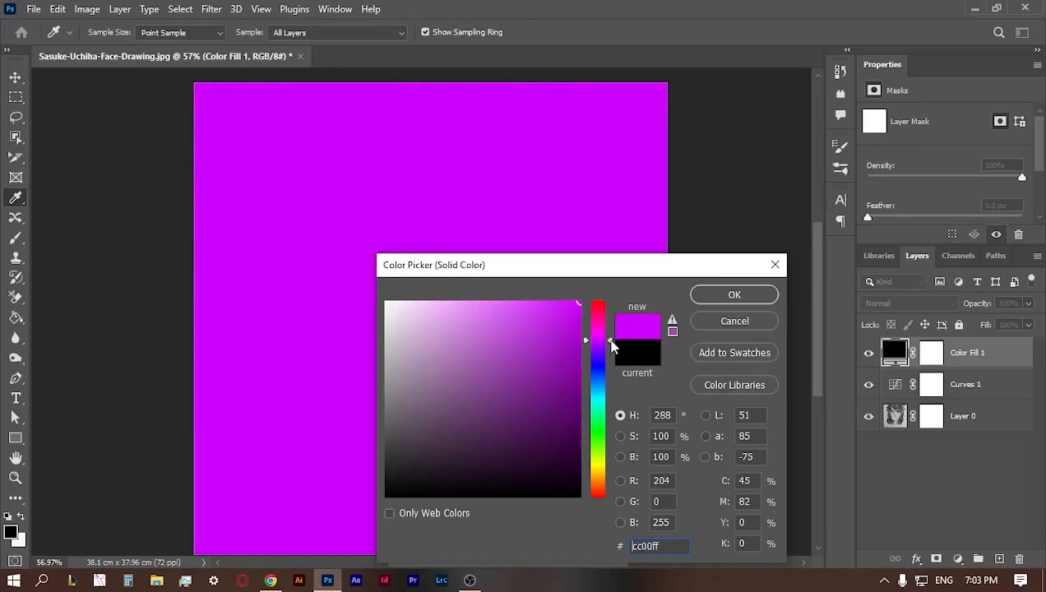
left_click(736, 297)
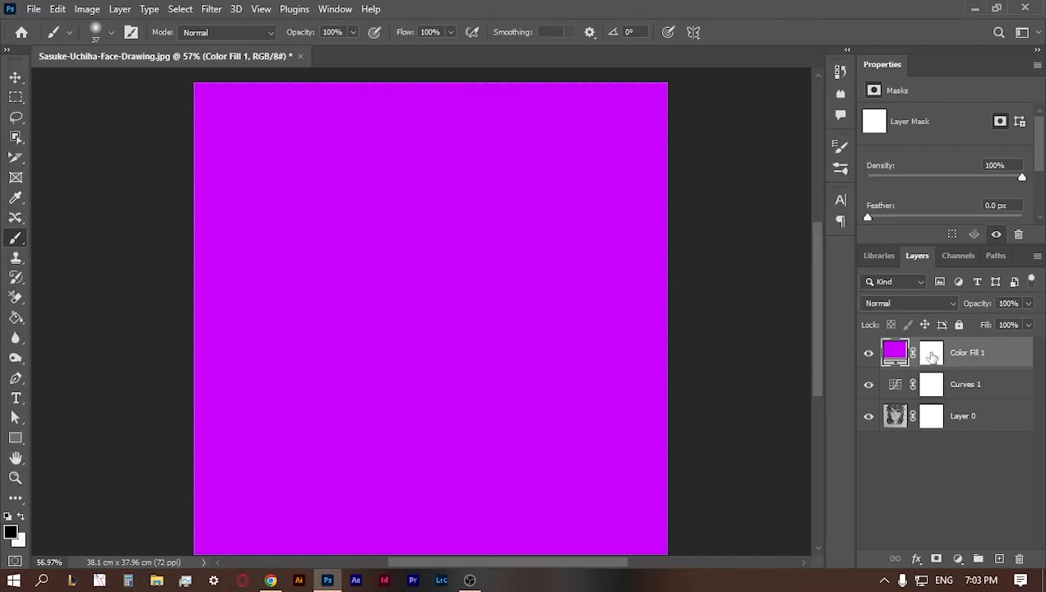
Step: Set the purple fill layer's blend mode to Lighter Color and its Blend If underlying-layer black point to 45
left_click(948, 304)
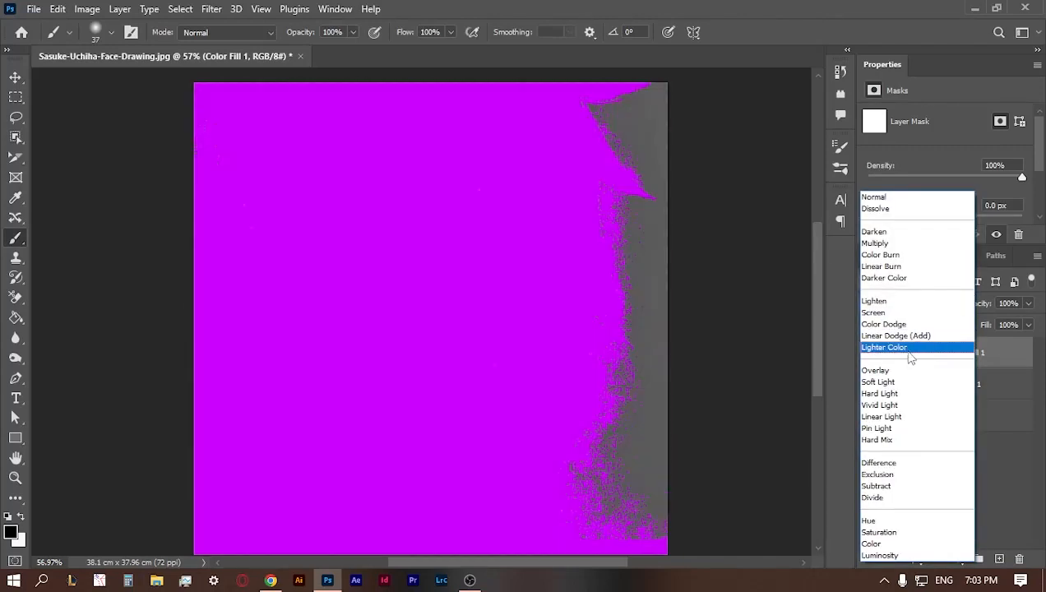
left_click(895, 349)
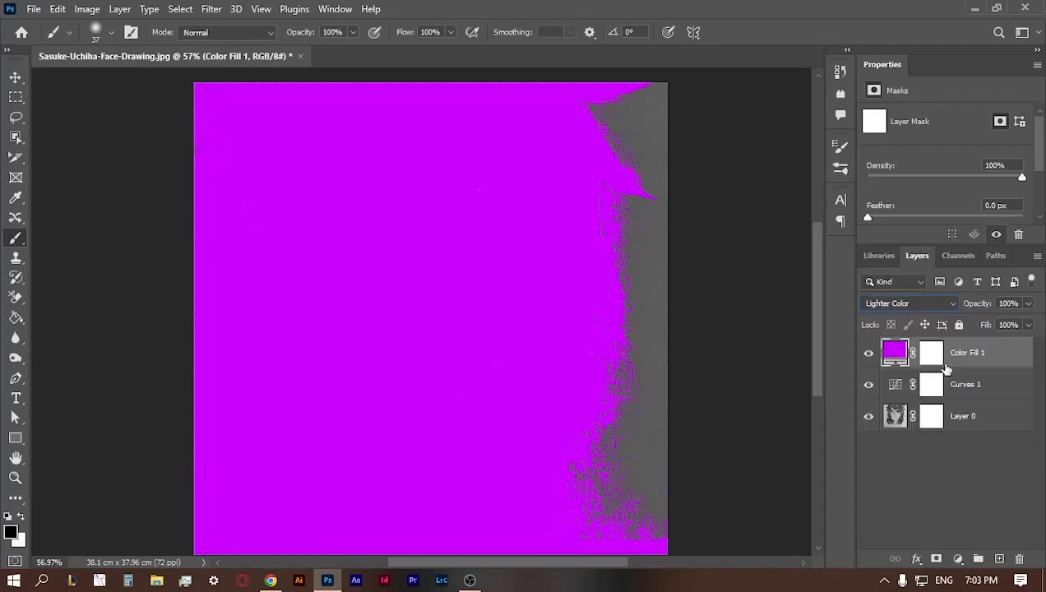
double_click(980, 349)
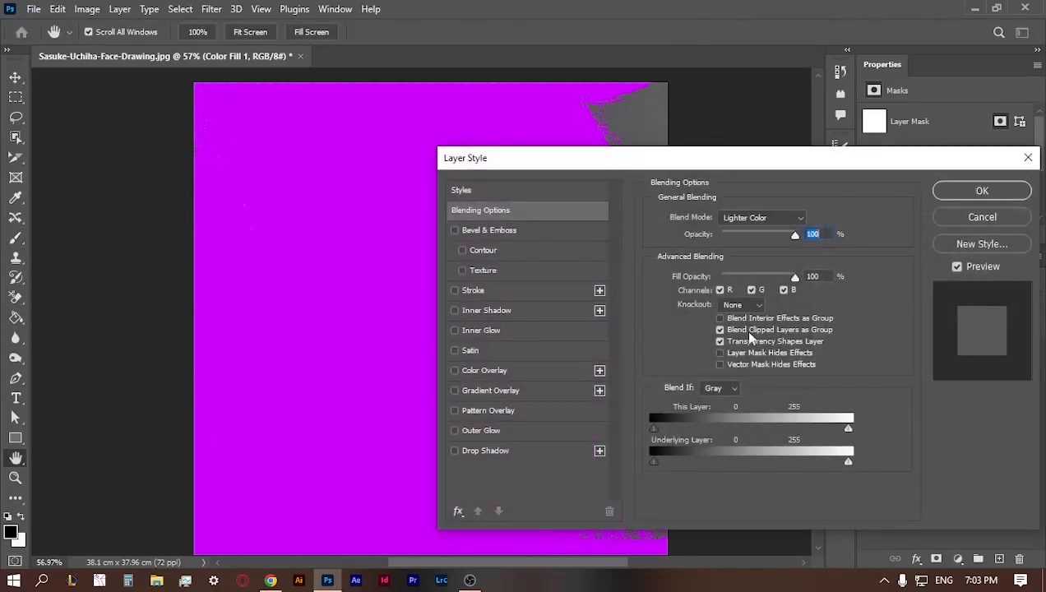
left_click_drag(708, 162, 868, 139)
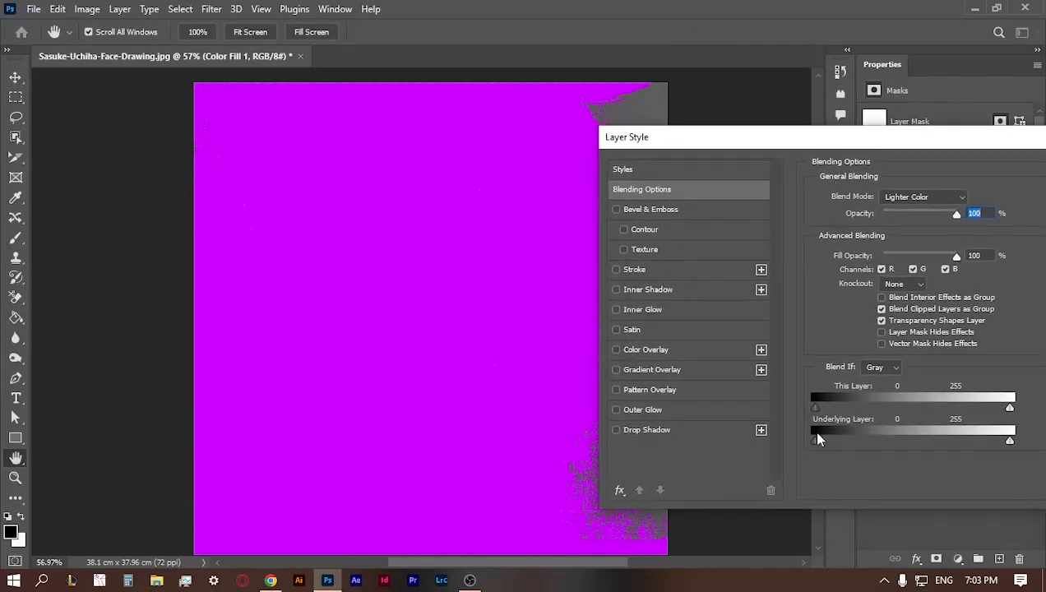
left_click_drag(827, 442, 849, 441)
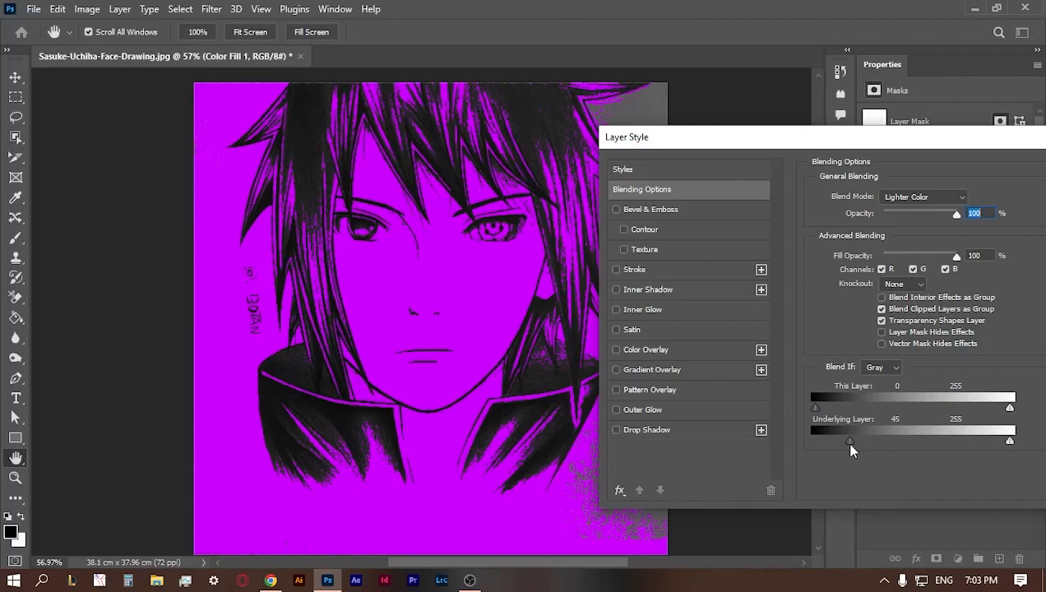
left_click_drag(937, 134, 824, 164)
left_click(991, 200)
Step: Invert the purple fill's mask to black, paint the ringed eye white on it, and mask out the spill around the eye
left_click(932, 359)
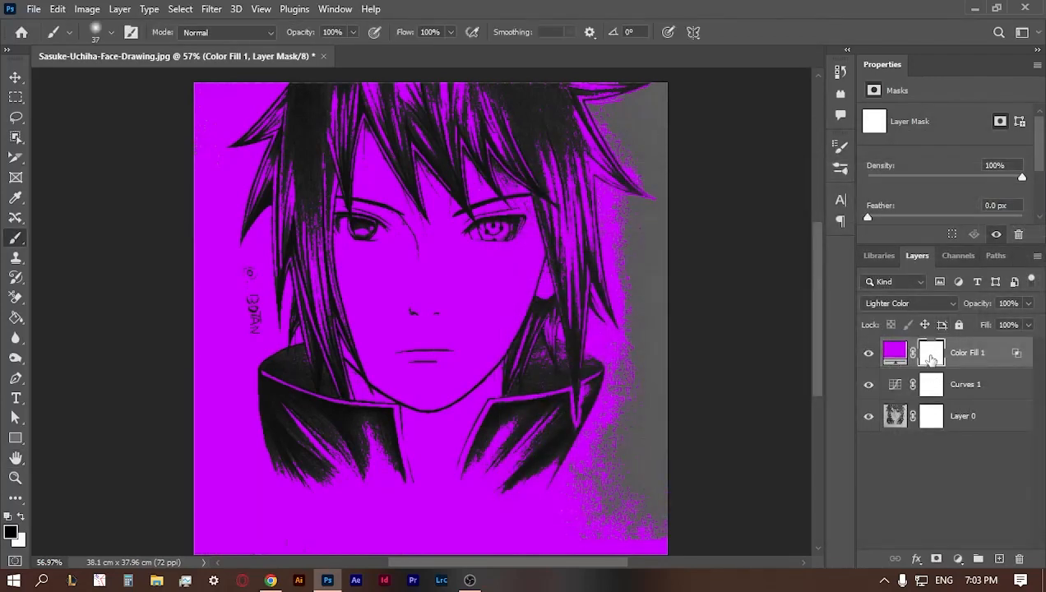
key("ctrl+i")
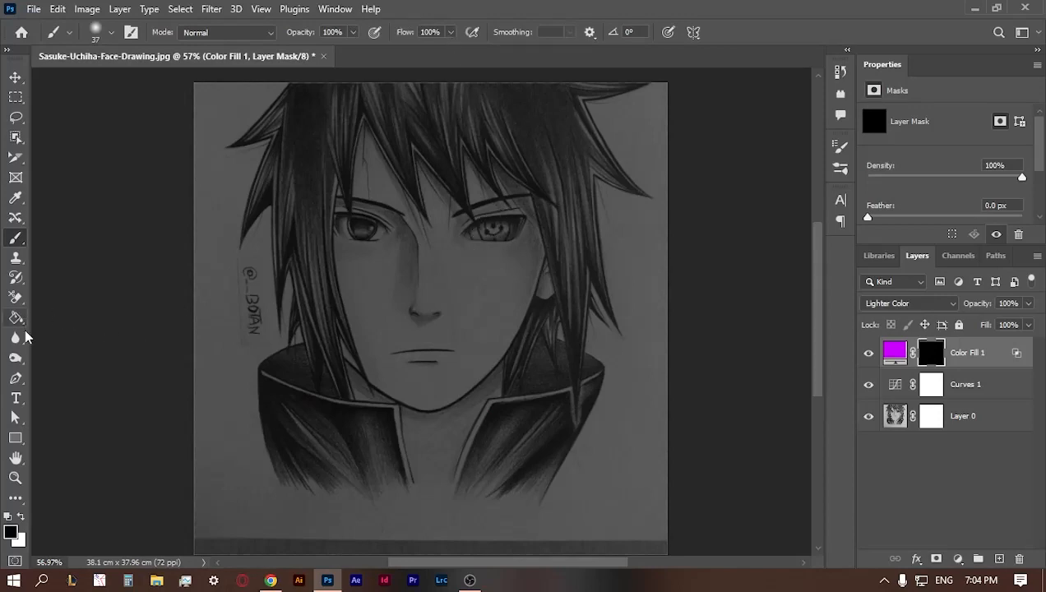
left_click(15, 478)
mouse_move(469, 217)
left_mouse_down()
mouse_move(497, 231)
mouse_move(487, 218)
left_mouse_up()
left_click(15, 238)
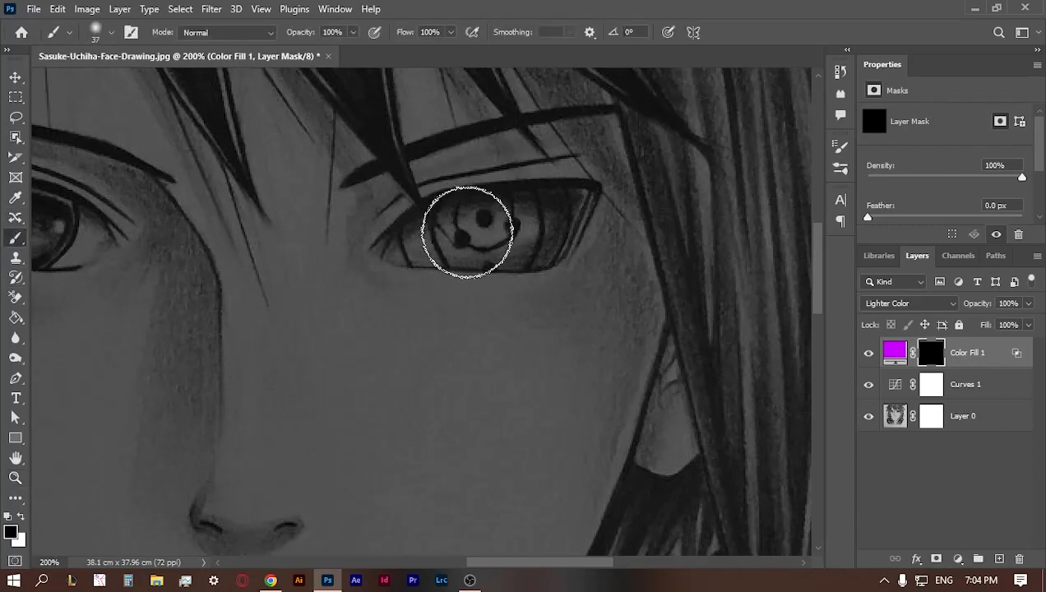
mouse_move(467, 232)
left_mouse_down()
mouse_move(533, 226)
mouse_move(484, 238)
mouse_move(516, 241)
mouse_move(542, 228)
mouse_move(473, 228)
mouse_move(425, 253)
mouse_move(411, 245)
mouse_move(457, 253)
mouse_move(529, 229)
mouse_move(568, 198)
mouse_move(402, 245)
left_mouse_up()
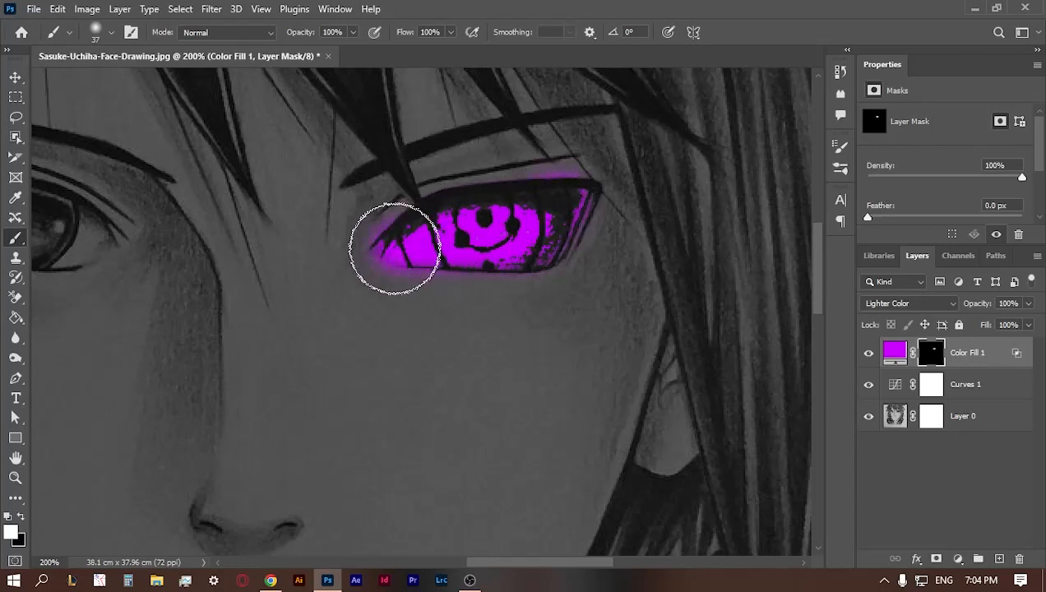
key("x")
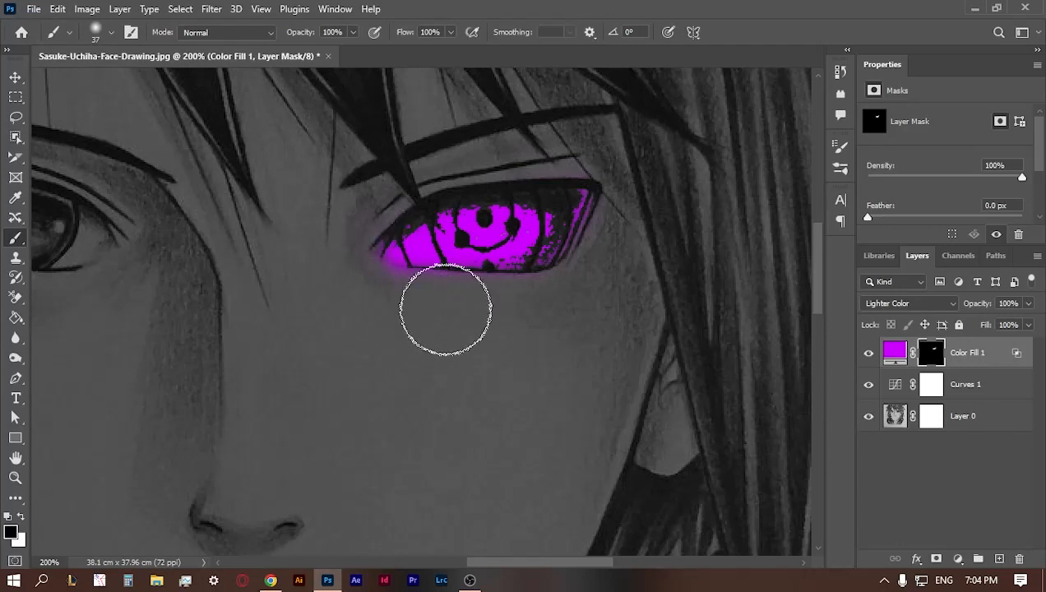
Step: Brush a purple glow along the jawline below the ringed eye with a 61 px brush, trimming its edges with black
double_click(16, 459)
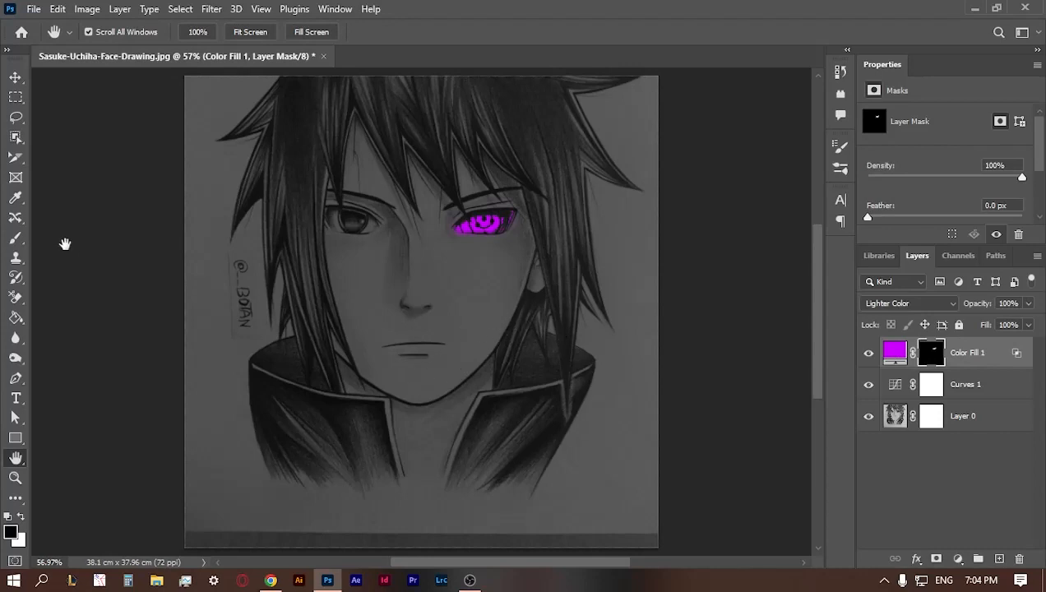
left_click(16, 238)
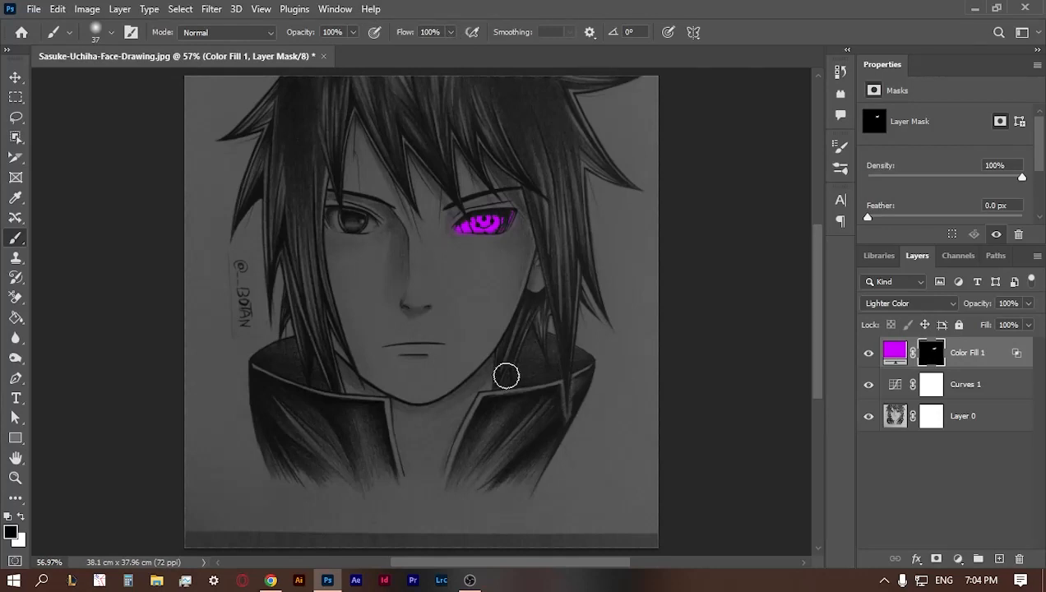
left_click_drag(504, 380, 519, 382)
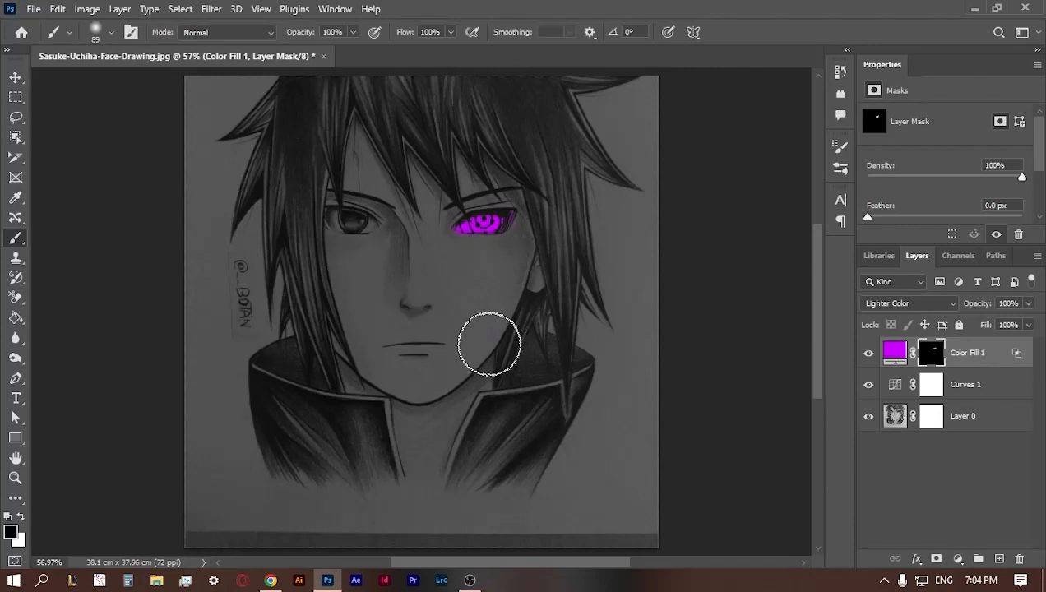
mouse_move(490, 344)
left_mouse_down()
mouse_move(429, 385)
mouse_move(500, 324)
mouse_move(476, 355)
mouse_move(437, 352)
mouse_move(420, 373)
mouse_move(493, 300)
mouse_move(435, 353)
mouse_move(412, 393)
mouse_move(444, 343)
mouse_move(432, 378)
mouse_move(497, 364)
mouse_move(523, 341)
mouse_move(467, 398)
mouse_move(500, 374)
left_mouse_up()
key("x")
right_click(505, 369, "alt")
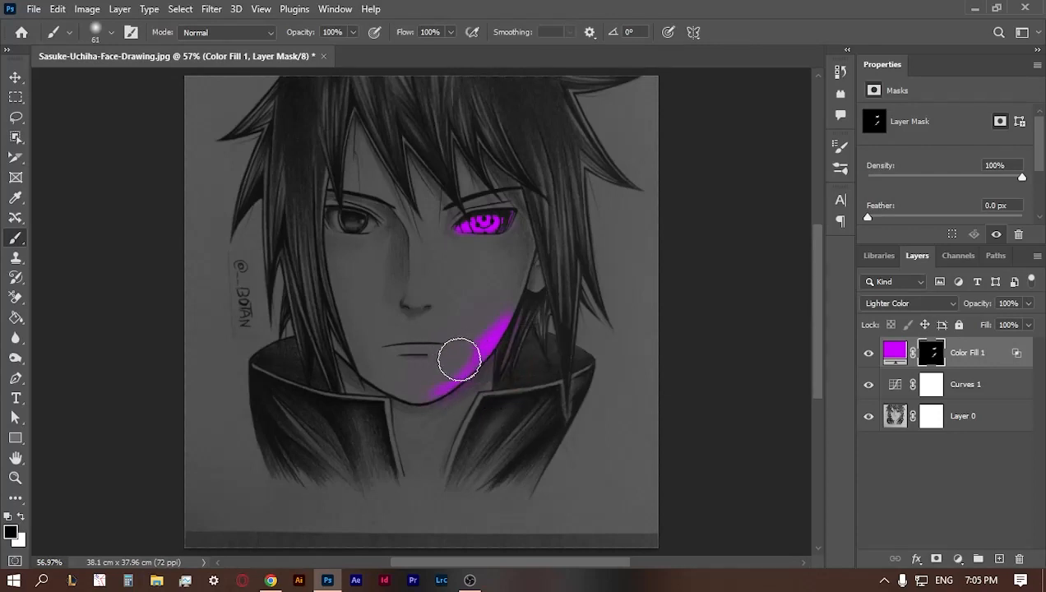
left_click_drag(495, 321, 473, 354)
key("x")
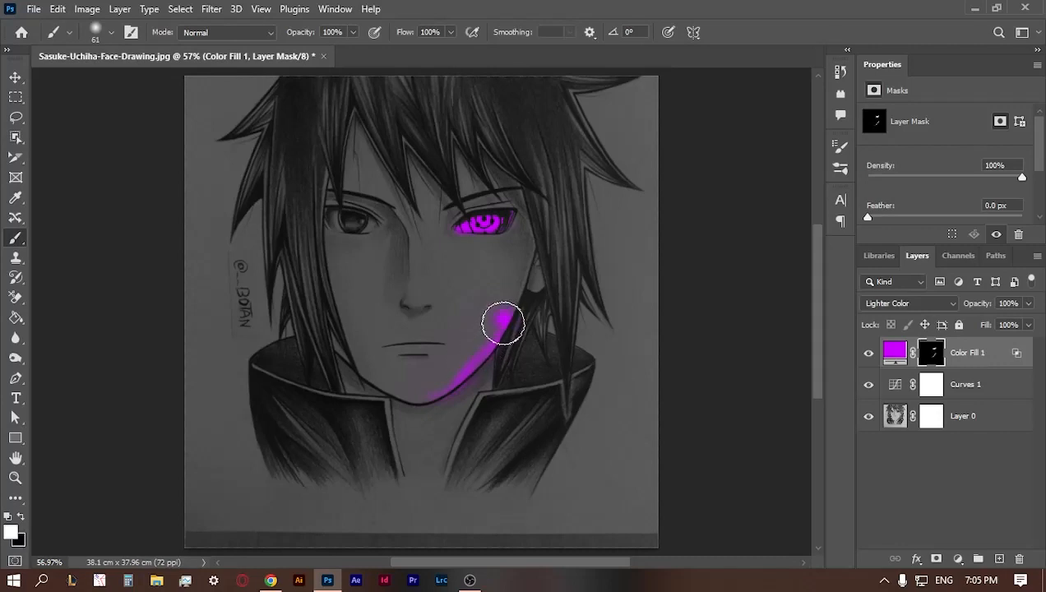
mouse_move(503, 322)
left_mouse_down()
mouse_move(459, 378)
mouse_move(506, 310)
mouse_move(479, 336)
left_mouse_up()
key("x")
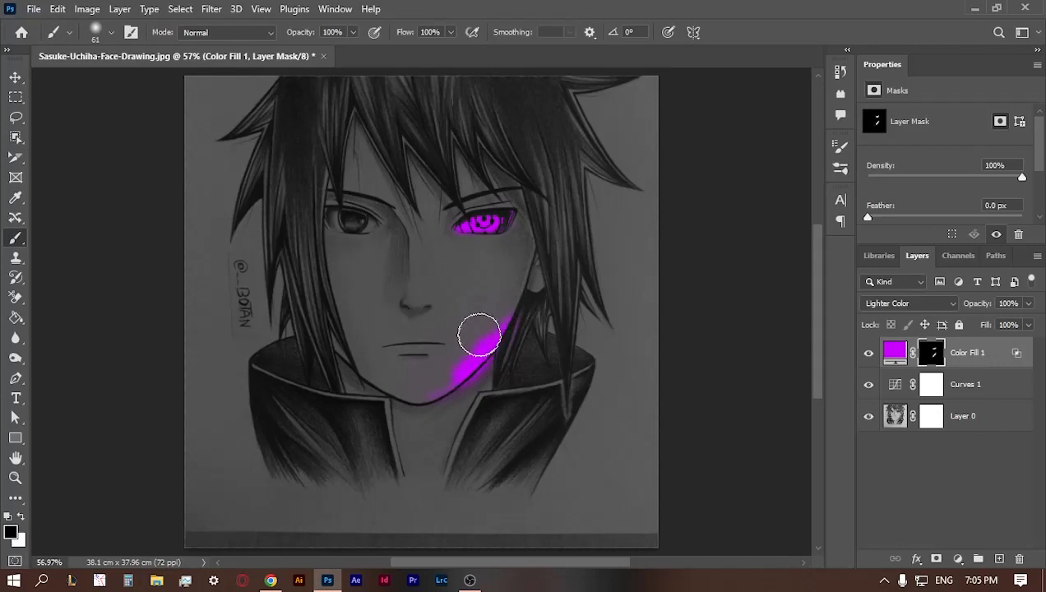
mouse_move(444, 375)
left_mouse_down()
mouse_move(431, 385)
mouse_move(489, 363)
mouse_move(482, 384)
left_mouse_up()
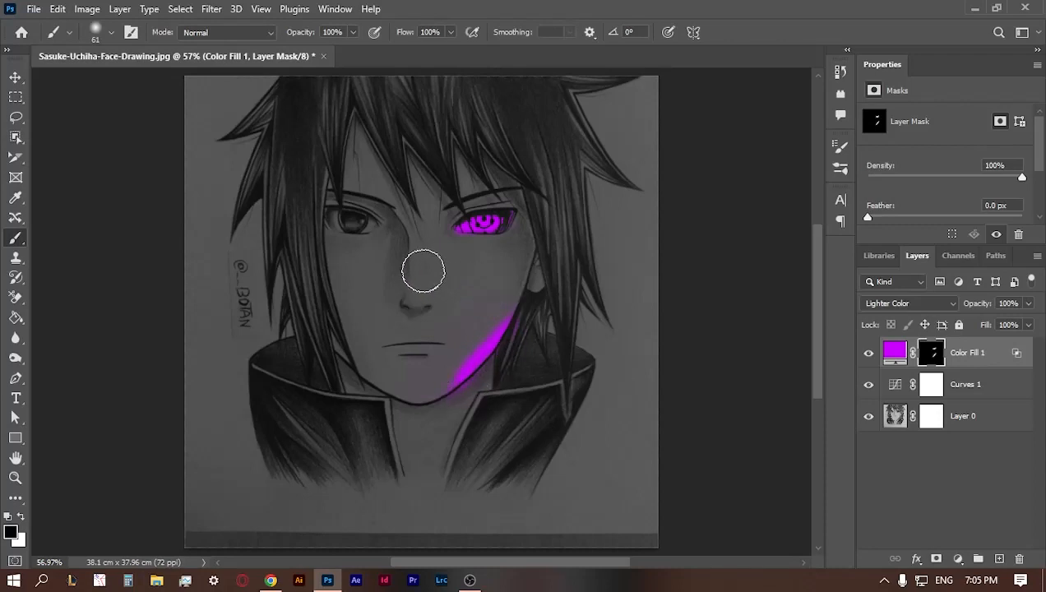
Step: Brush a purple highlight on the mask down the nose bridge and trim its edges
key("x")
mouse_move(427, 264)
left_mouse_down()
mouse_move(428, 297)
mouse_move(444, 275)
mouse_move(437, 303)
left_mouse_up()
key("x")
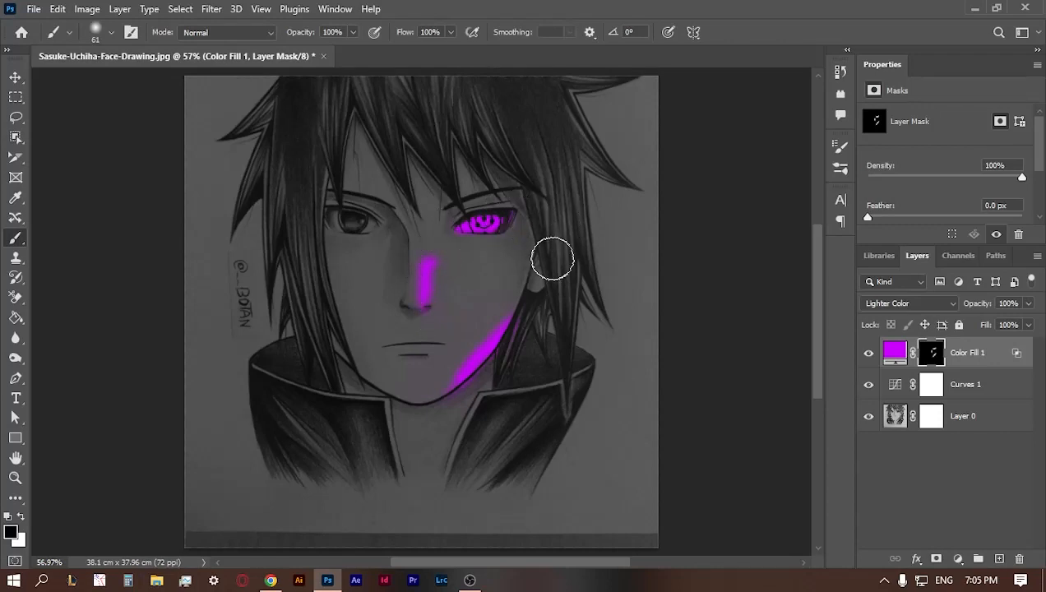
Step: Paint purple highlights on the long hair strands beside the ringed eye and ear, masking out the spill around them
key("x")
mouse_move(555, 262)
left_mouse_down()
mouse_move(567, 331)
mouse_move(549, 236)
mouse_move(518, 167)
left_mouse_up()
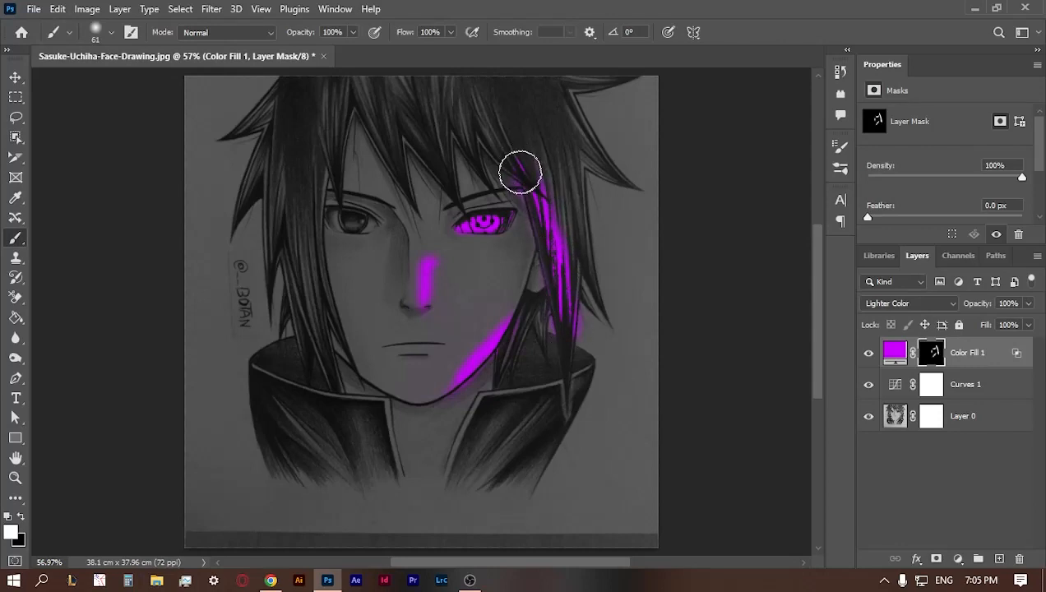
key("x")
left_click_drag(575, 292, 574, 349)
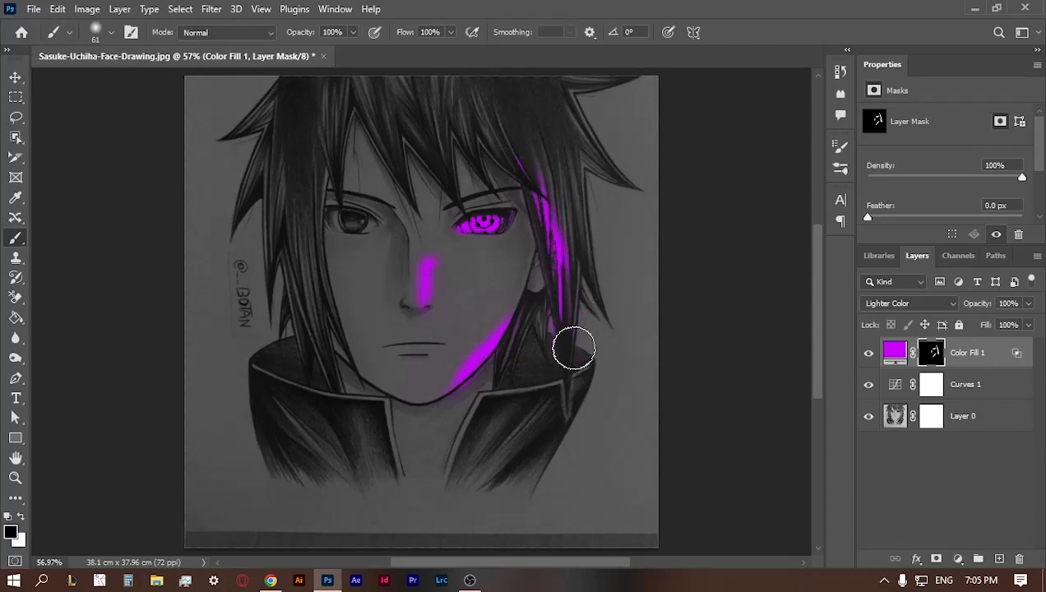
key("x")
left_click_drag(567, 281, 565, 340)
key("x")
mouse_move(582, 304)
left_mouse_down()
mouse_move(567, 342)
mouse_move(550, 344)
left_mouse_up()
key("x")
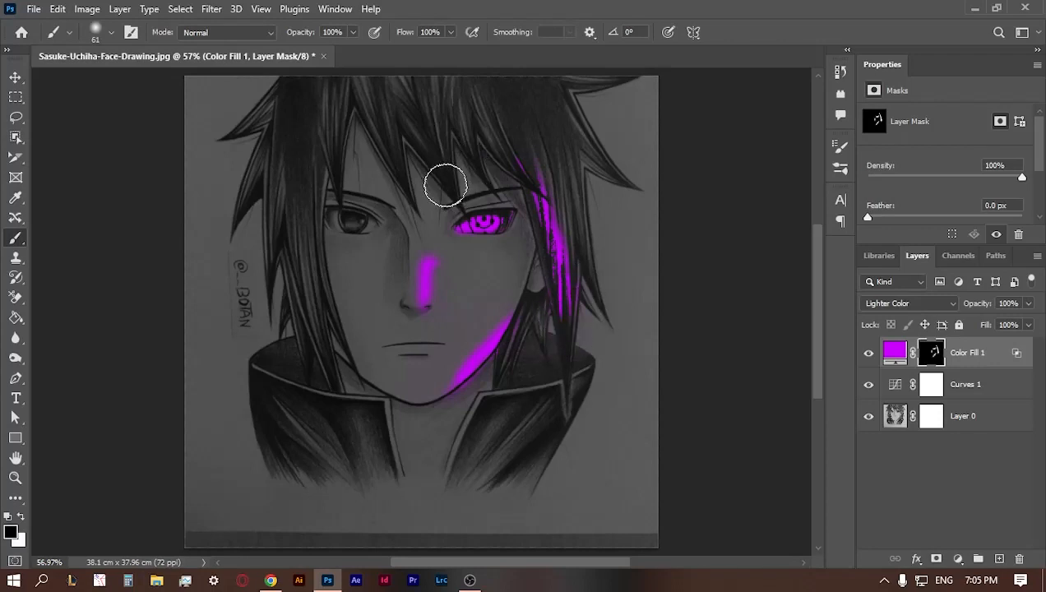
Step: Paint purple highlights on the bangs above the ringed eye and clean up the surrounding spill
key("x")
mouse_move(445, 188)
left_mouse_down()
mouse_move(444, 138)
mouse_move(454, 181)
mouse_move(469, 126)
mouse_move(482, 171)
mouse_move(481, 148)
mouse_move(530, 172)
mouse_move(474, 141)
mouse_move(476, 122)
mouse_move(445, 140)
mouse_move(436, 184)
mouse_move(481, 176)
mouse_move(464, 176)
mouse_move(465, 159)
mouse_move(478, 175)
mouse_move(517, 186)
mouse_move(499, 203)
mouse_move(442, 215)
mouse_move(445, 176)
mouse_move(455, 200)
mouse_move(444, 198)
left_mouse_up()
key("x")
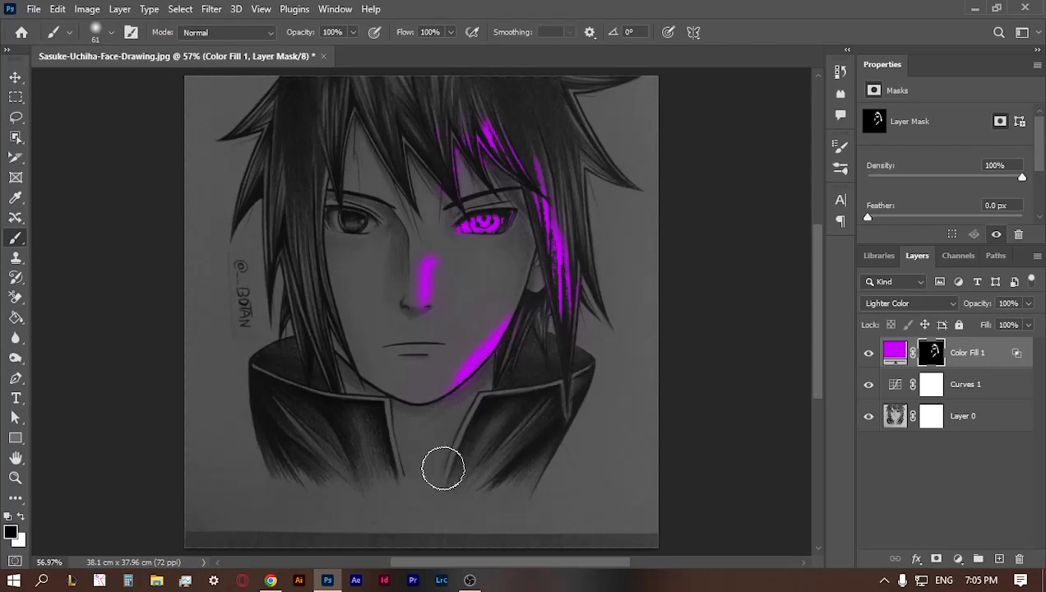
Step: Paint a purple glow along the collar's front edge below the glowing jaw and mask out the excess
key("x")
mouse_move(441, 473)
left_mouse_down()
mouse_move(485, 398)
mouse_move(533, 385)
left_mouse_up()
key("x")
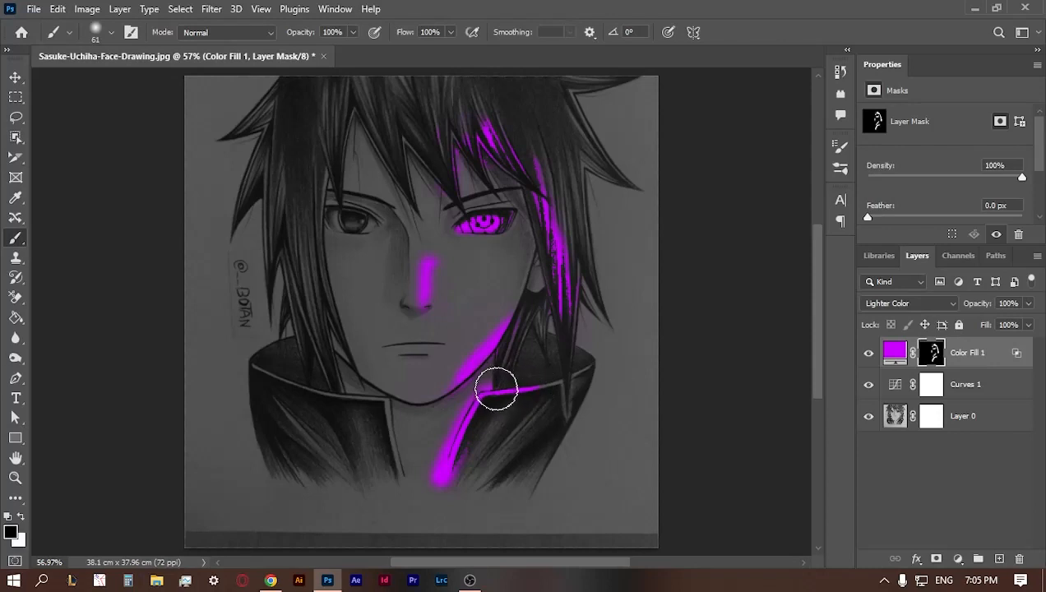
mouse_move(468, 402)
left_mouse_down()
mouse_move(441, 463)
mouse_move(448, 474)
mouse_move(473, 414)
mouse_move(493, 399)
mouse_move(468, 392)
mouse_move(434, 477)
left_mouse_up()
key("x")
key("x")
key("ctrl+z")
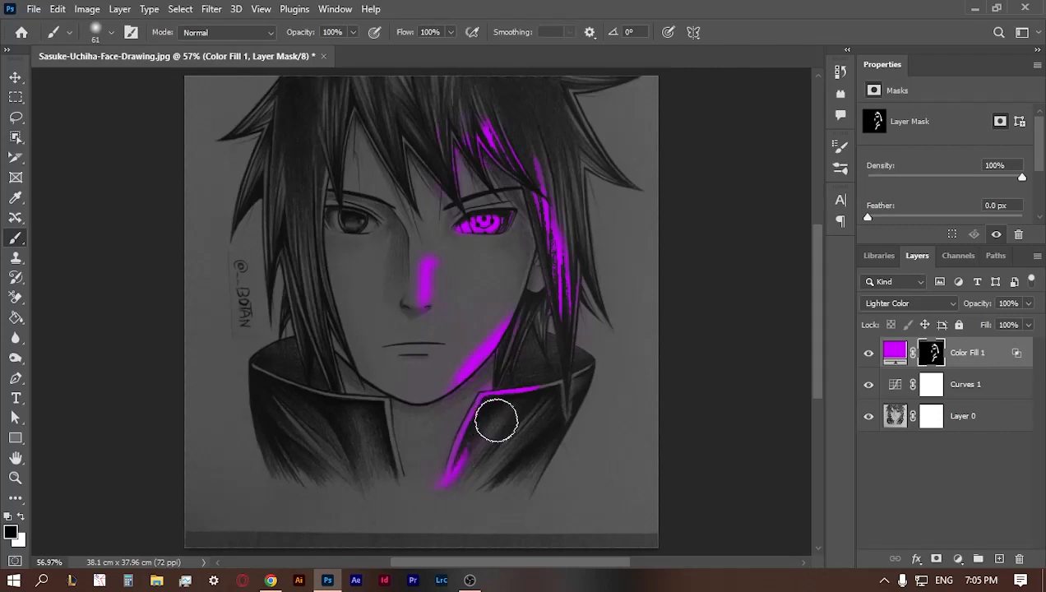
Step: Touch up the lower collar glow, extend it to the collar's outer corner and hanging hair tip, and trim the spill
key("x")
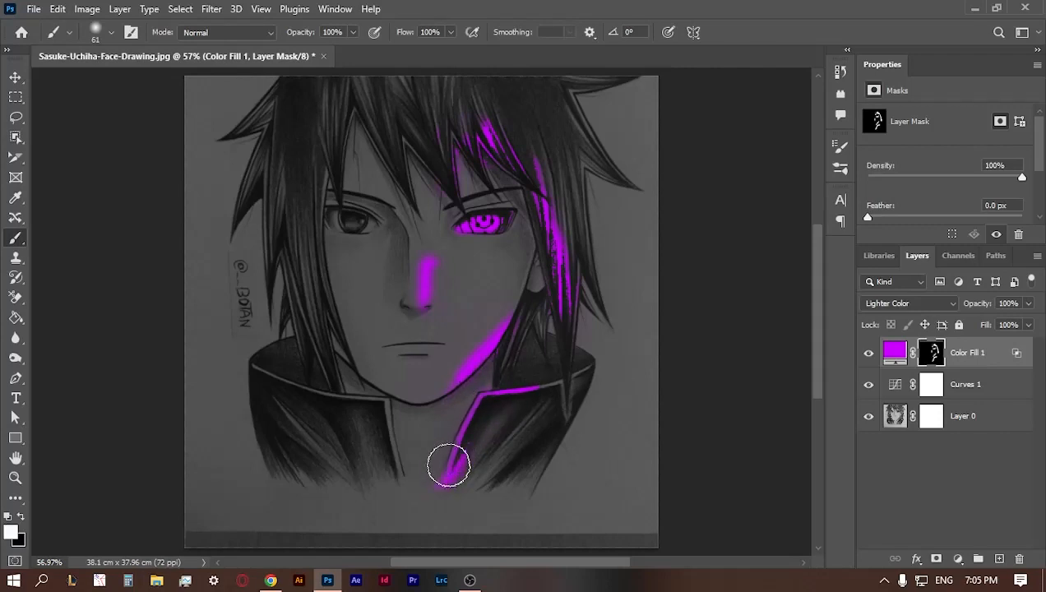
mouse_move(459, 467)
left_mouse_down()
mouse_move(474, 425)
mouse_move(472, 463)
mouse_move(481, 447)
mouse_move(460, 486)
left_mouse_up()
key("x")
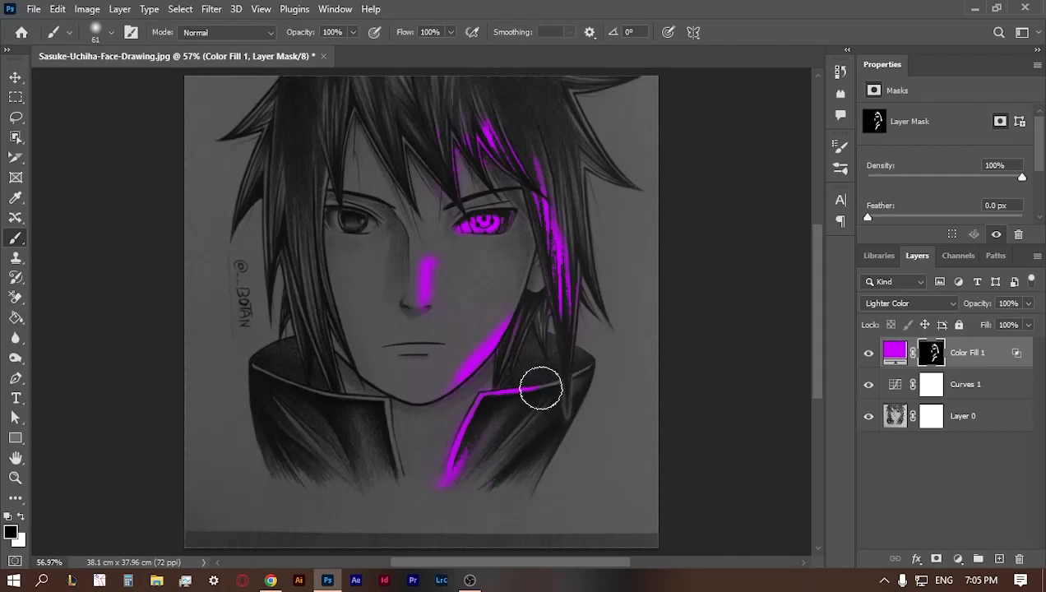
mouse_move(539, 388)
left_mouse_down()
mouse_move(558, 385)
mouse_move(565, 401)
mouse_move(572, 389)
left_mouse_up()
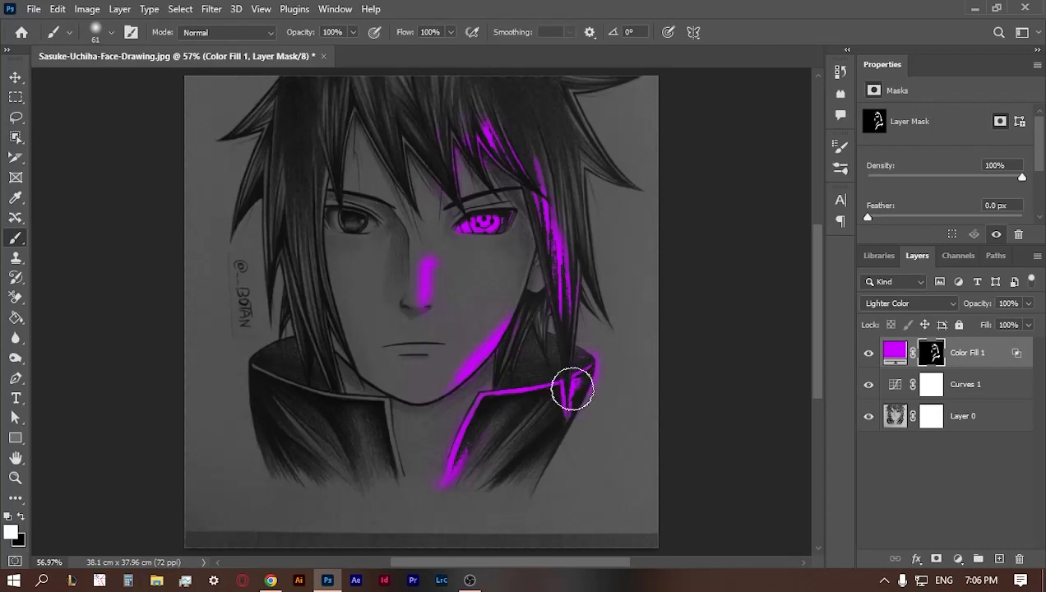
key("x")
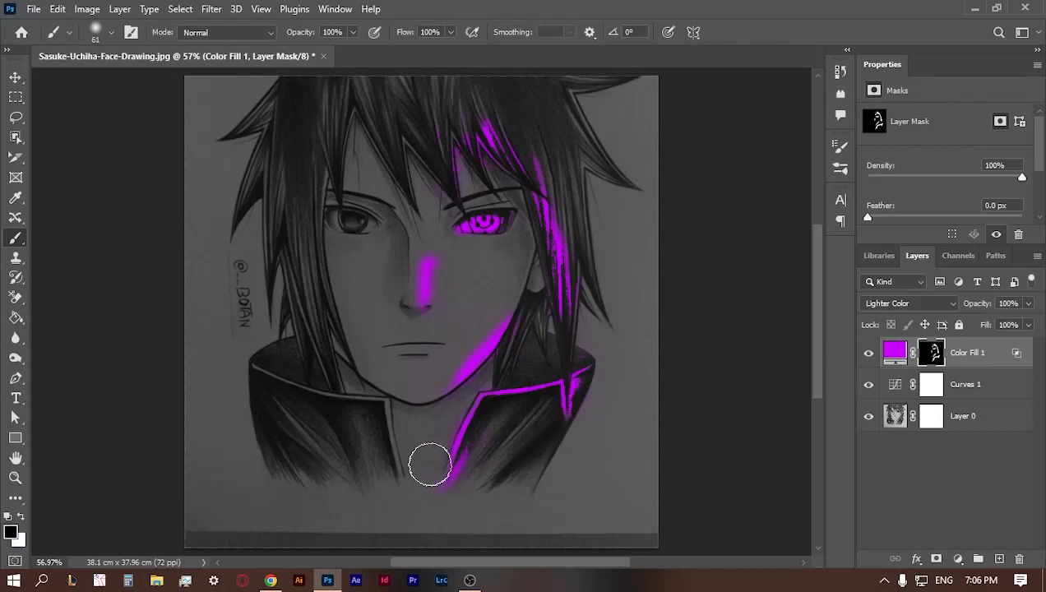
Step: Extend the purple nose-bridge glow upward toward the inner corner of the ringed eye and trim its edges on the mask
key("x")
left_click(431, 243)
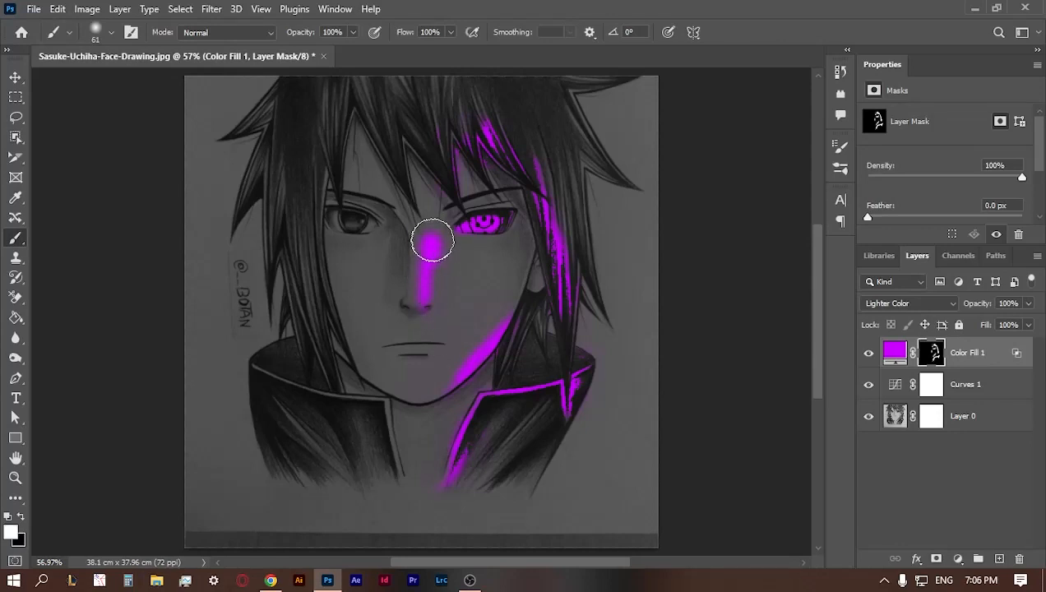
key("x")
left_click(443, 238)
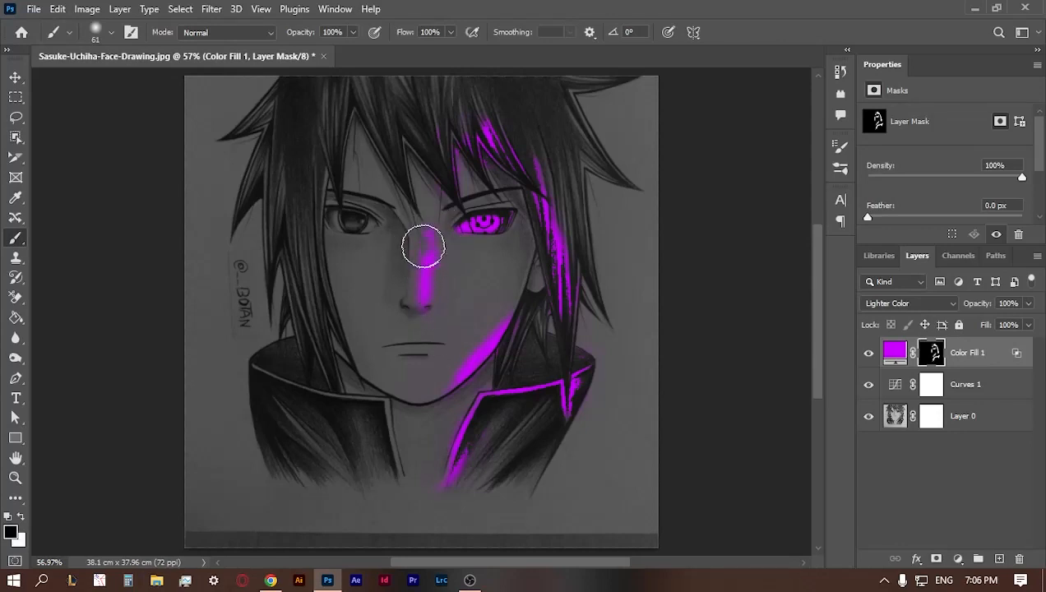
key("x")
left_click_drag(433, 241, 434, 254)
key("x")
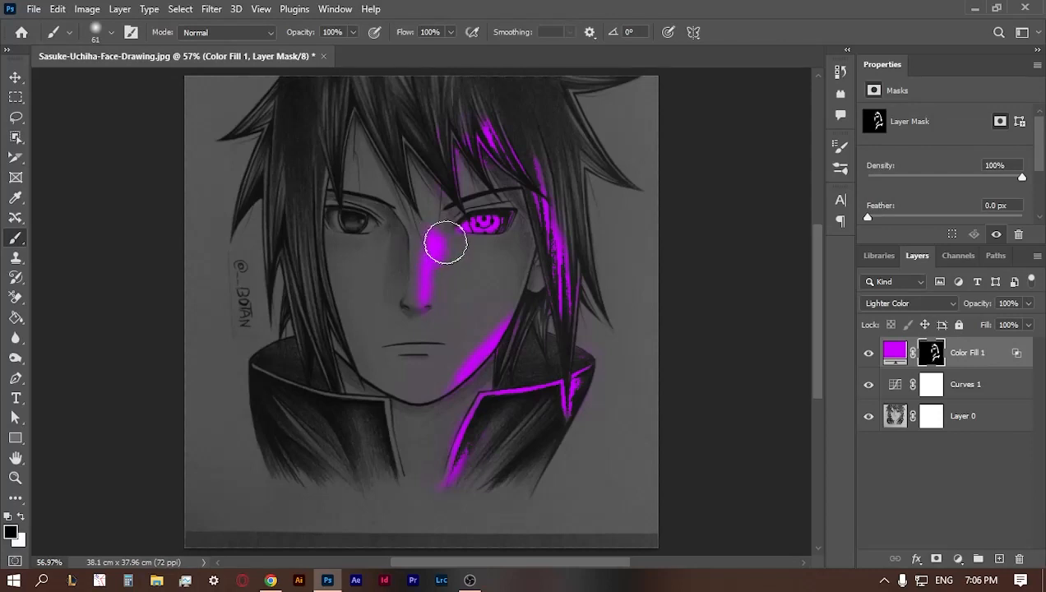
left_click(445, 242)
Step: Add a solid color fill layer in purple c503fd and set its blend mode to Linear Dodge (Add)
left_click(956, 560)
left_click(929, 288)
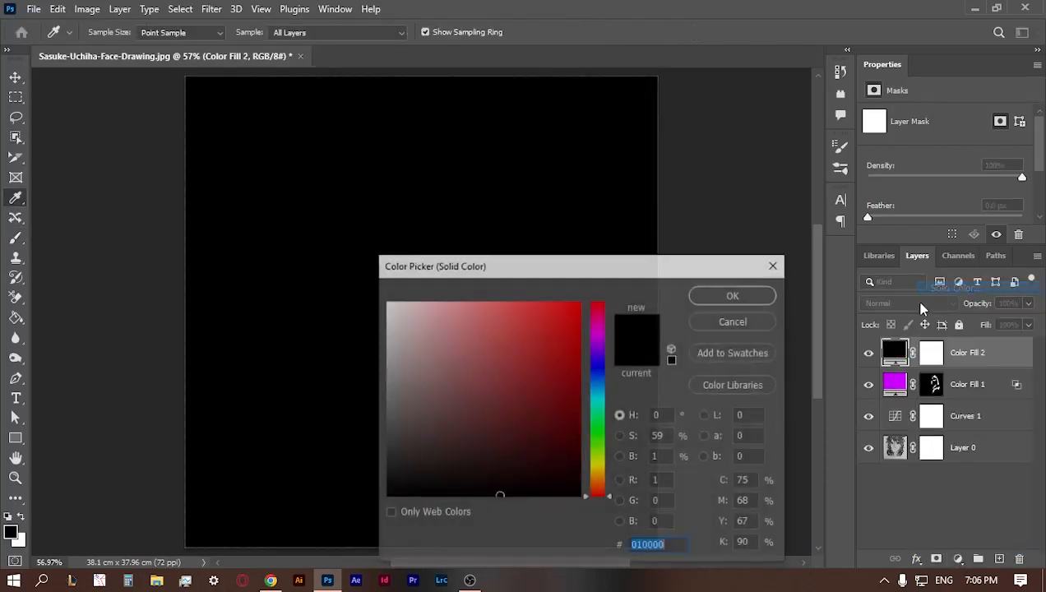
left_click(603, 338)
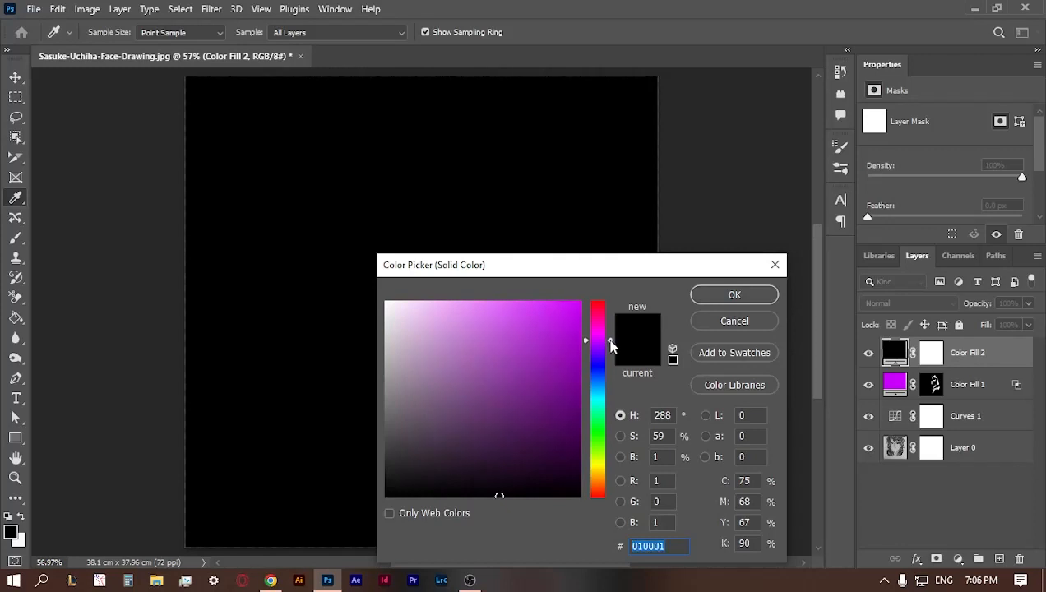
left_click(574, 309)
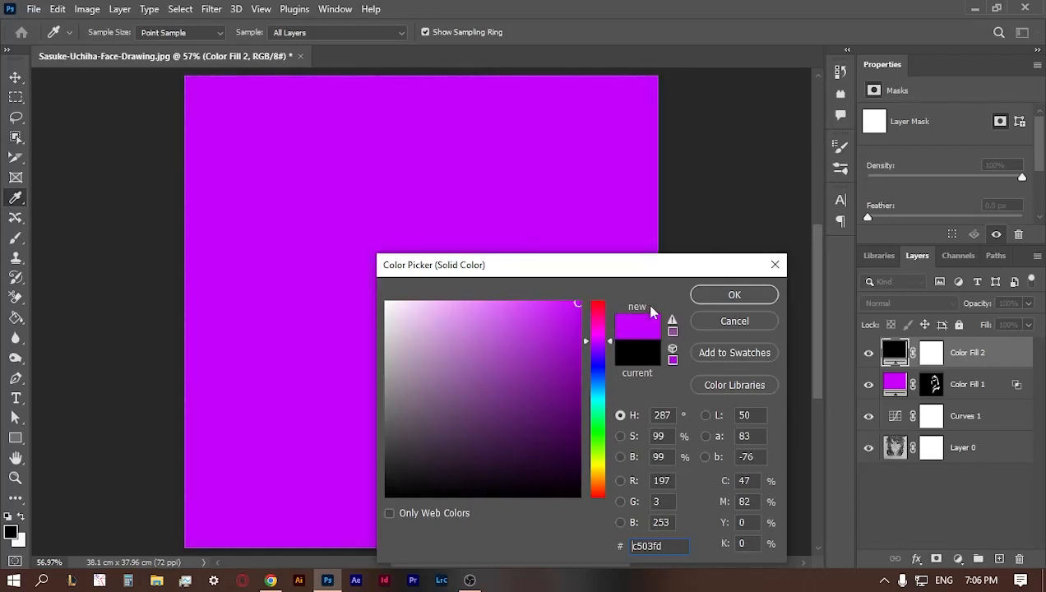
left_click(715, 292)
key("b")
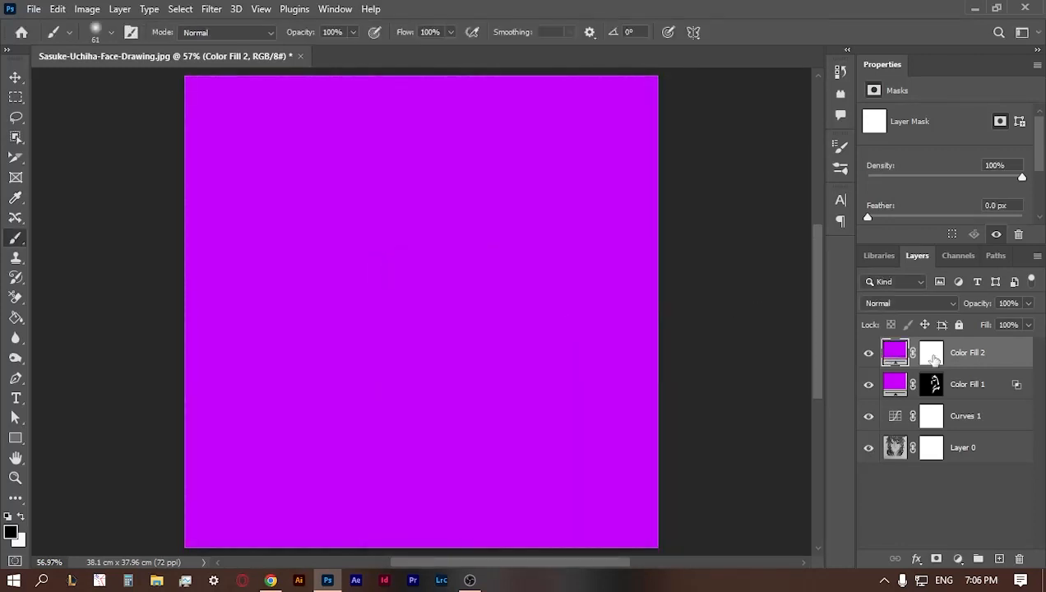
left_click(951, 303)
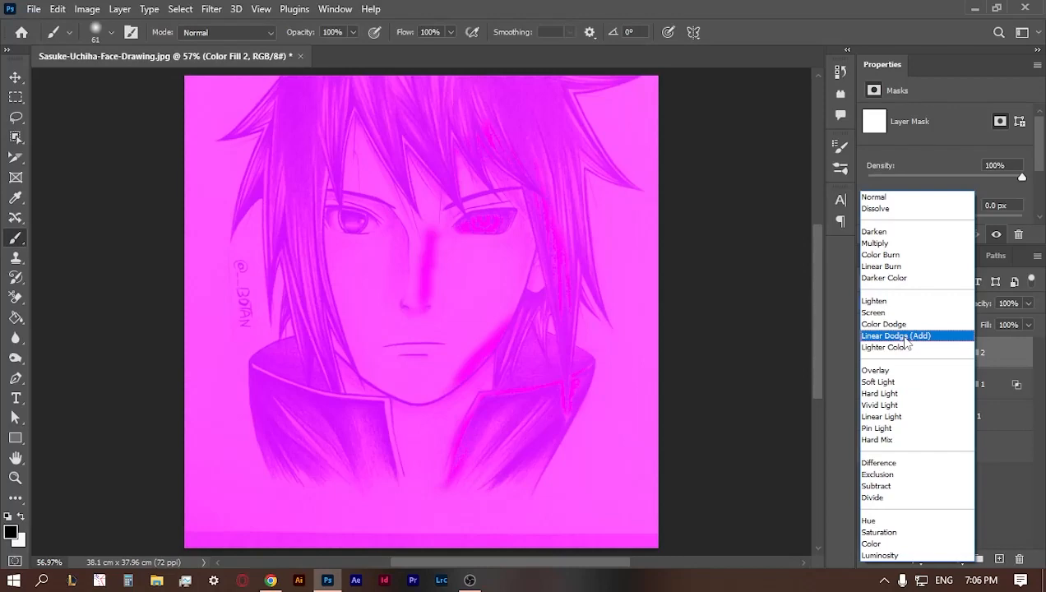
left_click(896, 335)
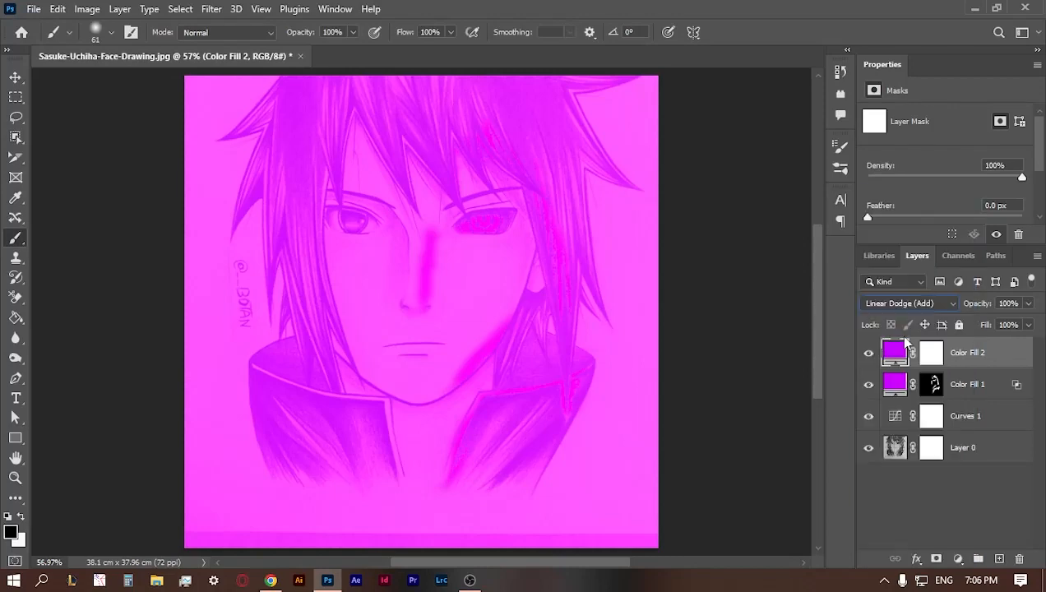
Step: Set the Linear Dodge fill's Blend If underlying-layer black point to 39 and invert its layer mask to hide the fill
double_click(1011, 354)
left_click_drag(800, 158, 977, 139)
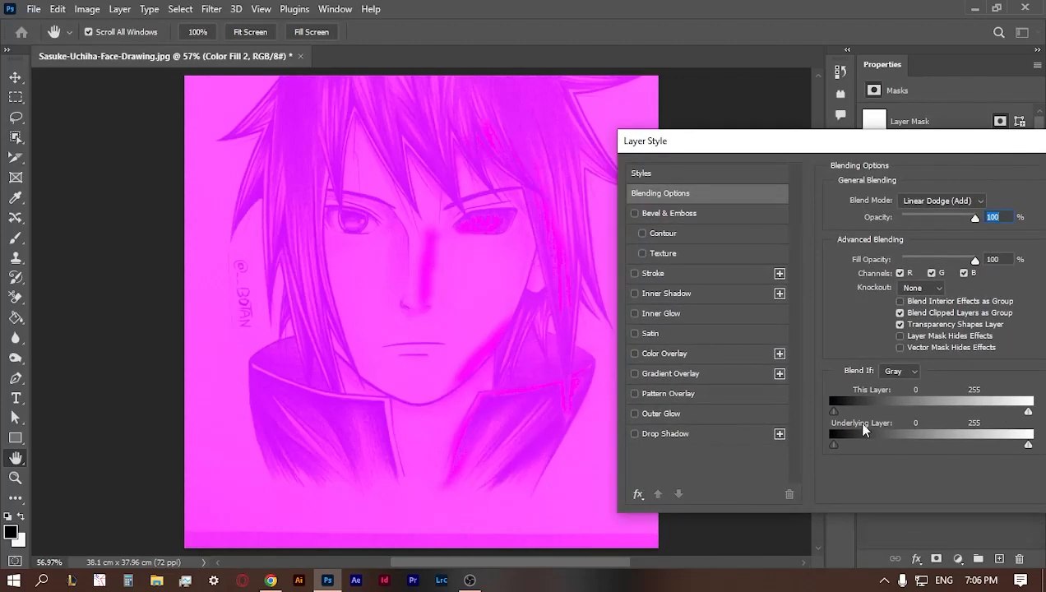
left_click_drag(853, 449, 863, 451)
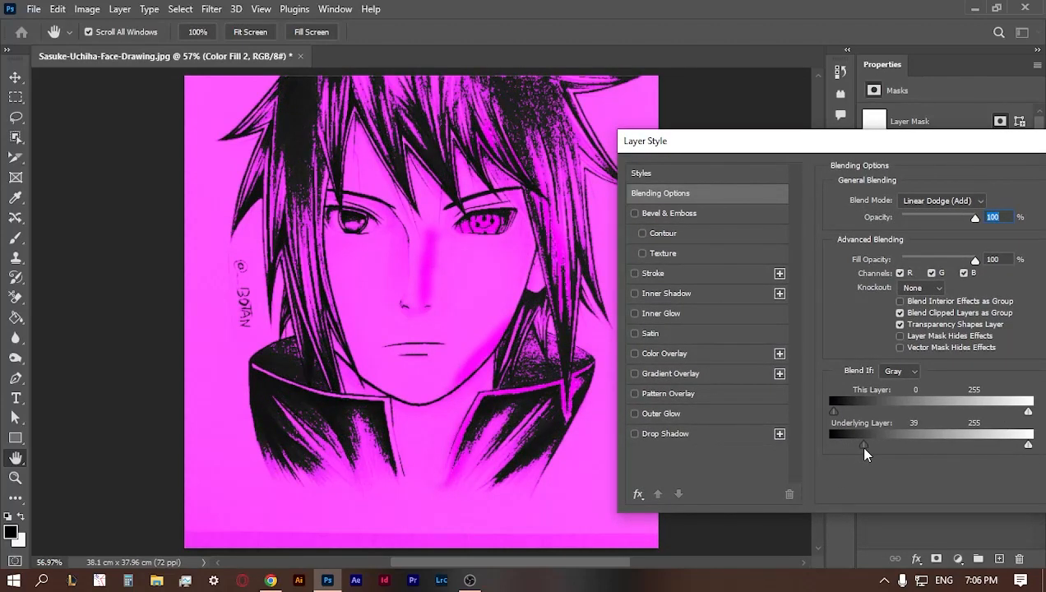
left_click_drag(897, 145, 687, 209)
left_click(952, 238)
left_click(933, 354)
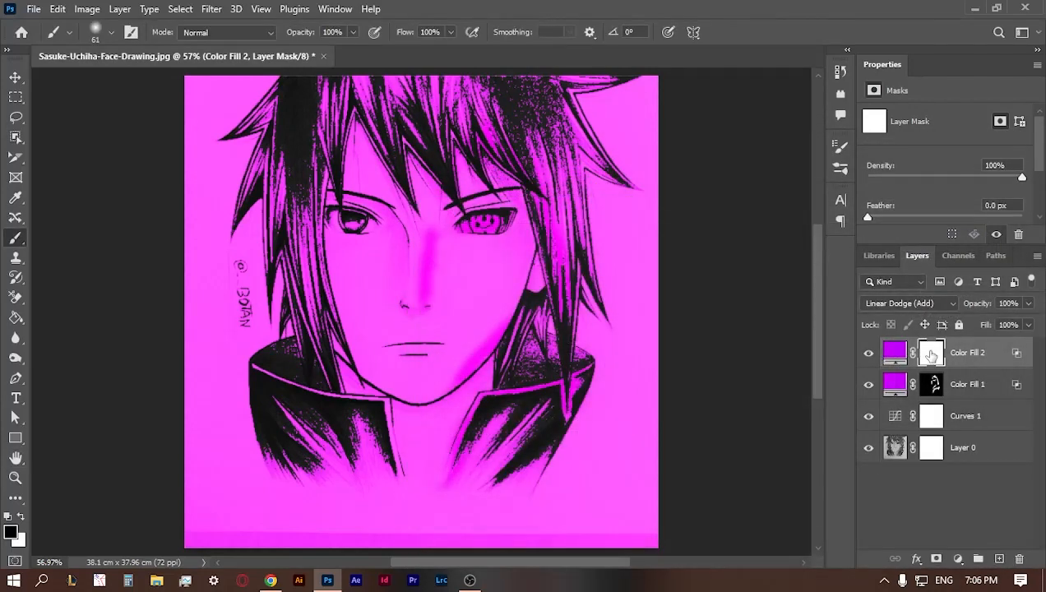
key("ctrl+i")
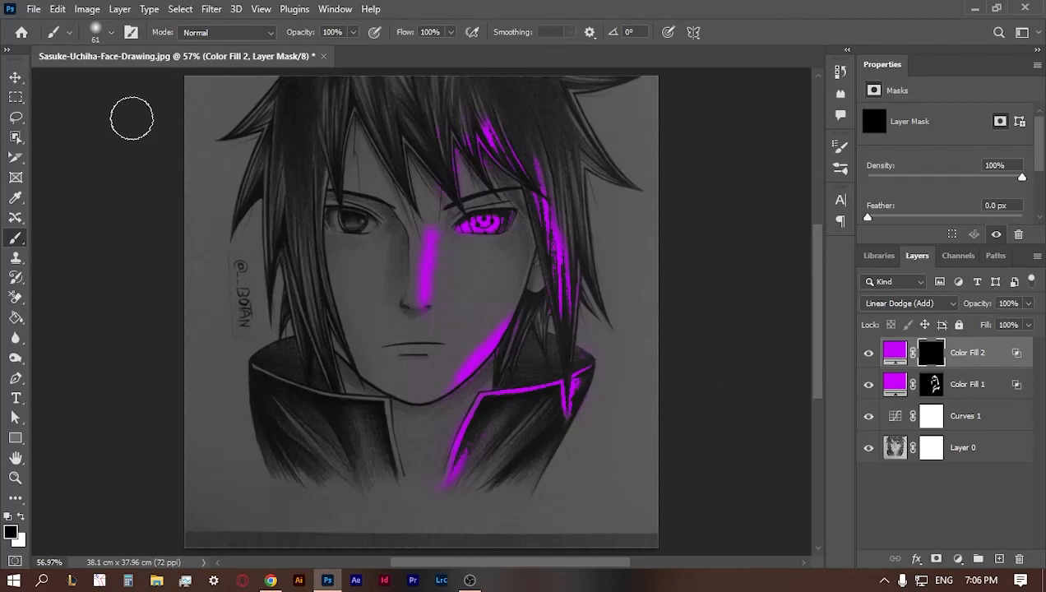
Step: Reveal a faint purple glow over the face using a white 886 px soft brush at 24% opacity and 13% flow
left_click(352, 33)
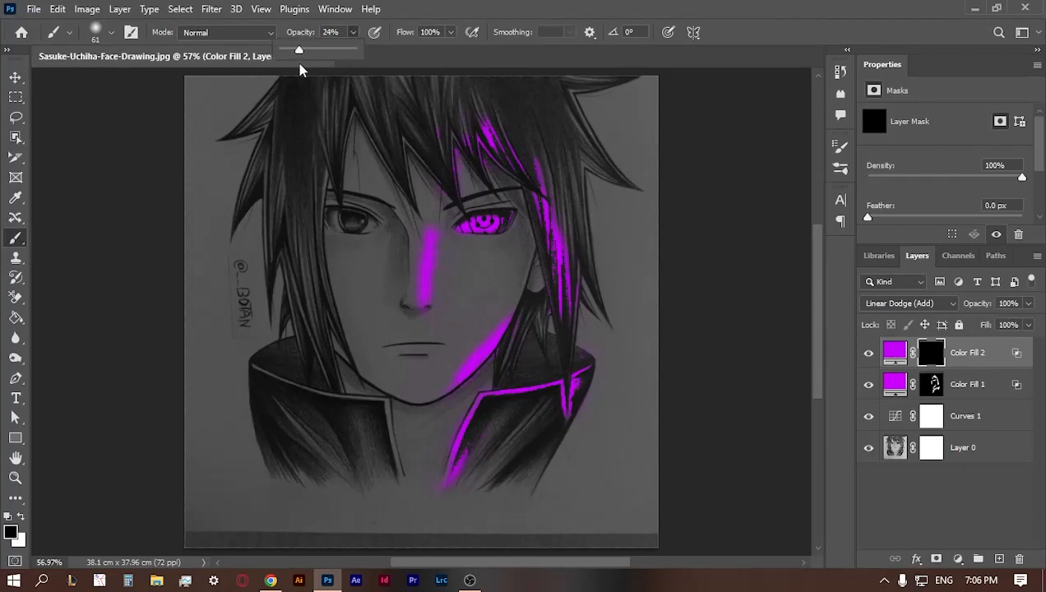
left_click(450, 32)
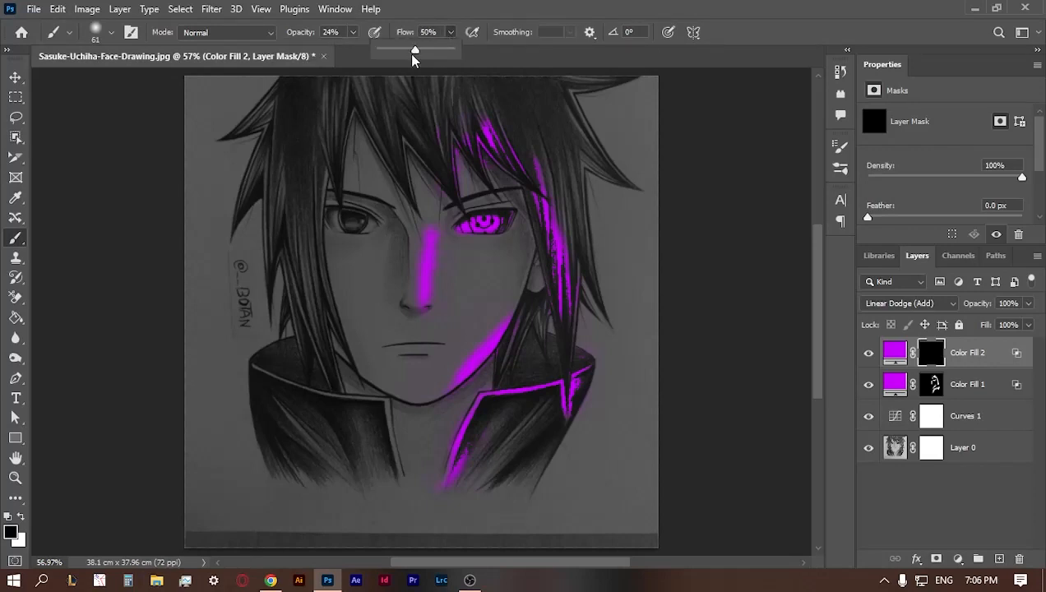
left_click(458, 4)
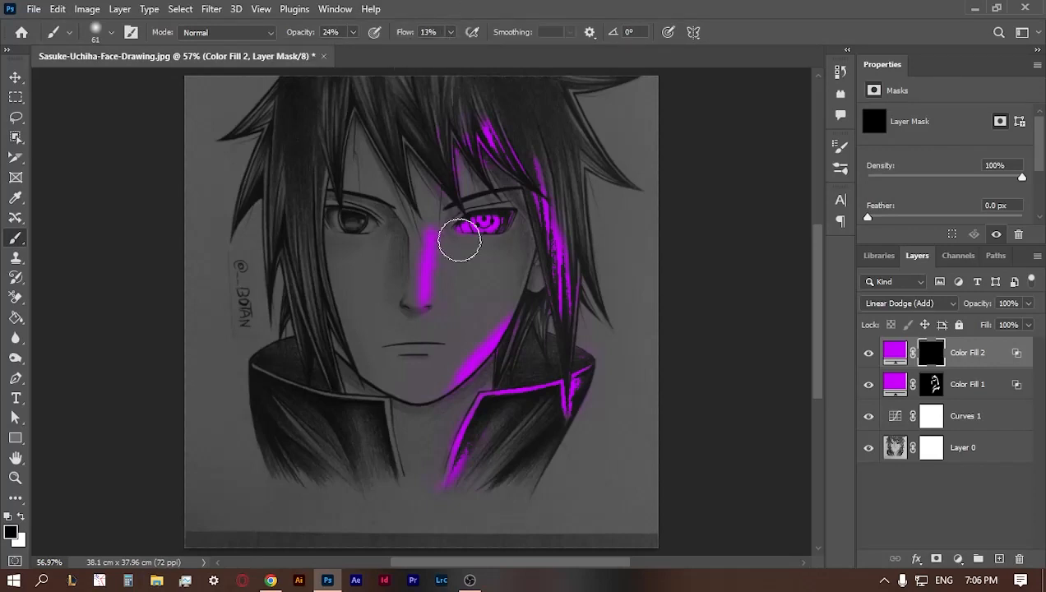
left_click_drag(424, 349, 617, 382)
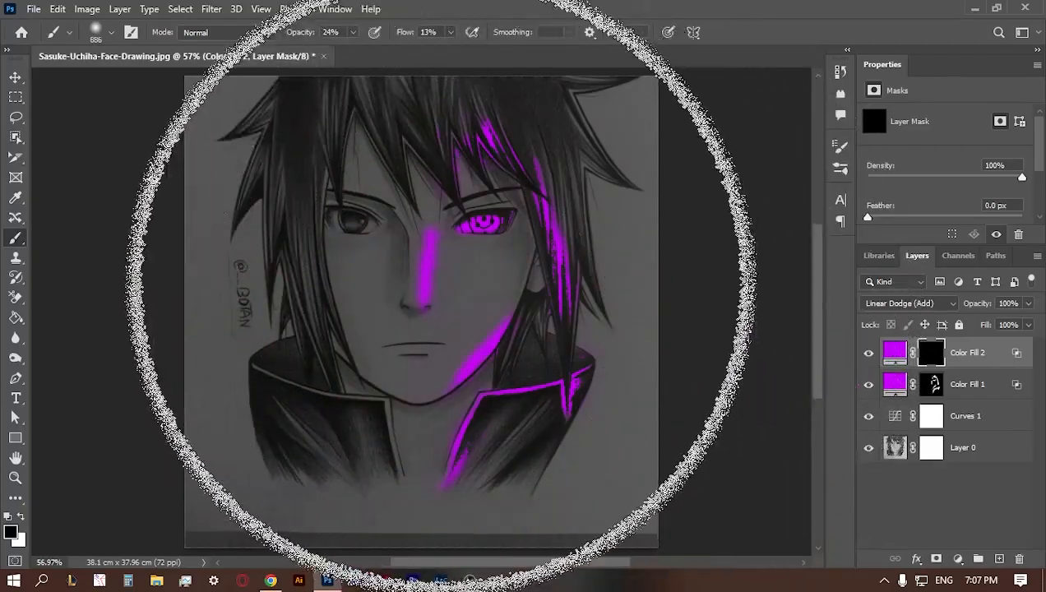
key("x")
left_click(429, 308)
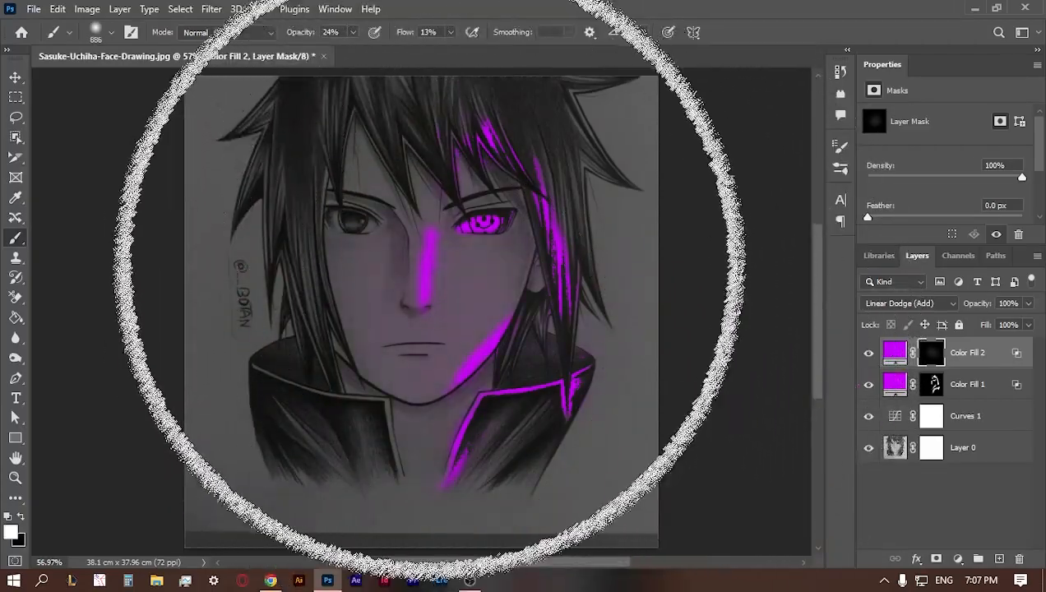
left_click(436, 258)
left_click(505, 217)
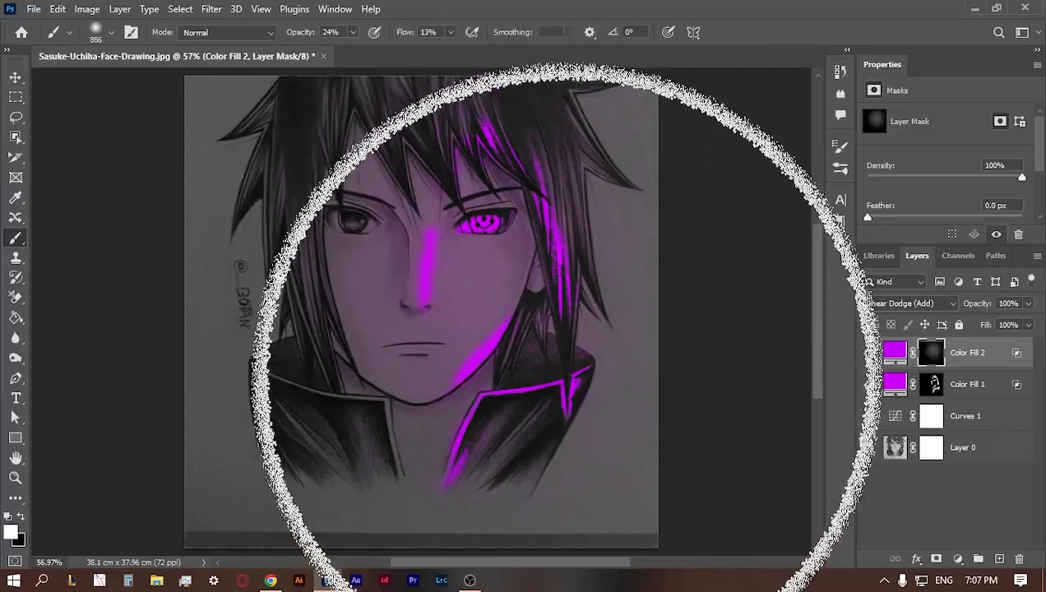
left_click(569, 359)
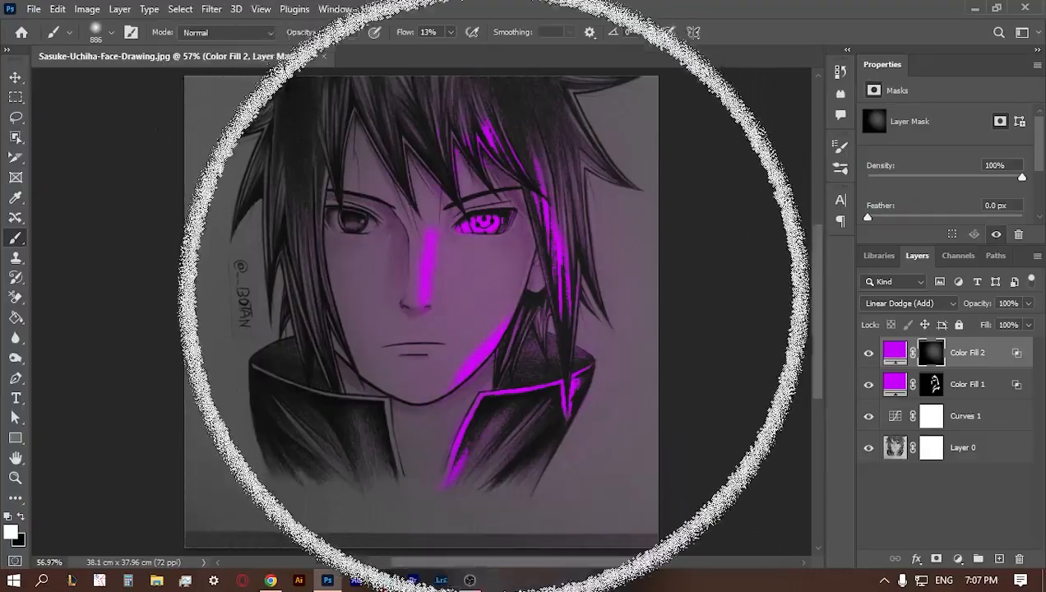
Step: Reduce the soft brush size to 219 px
right_click(496, 294)
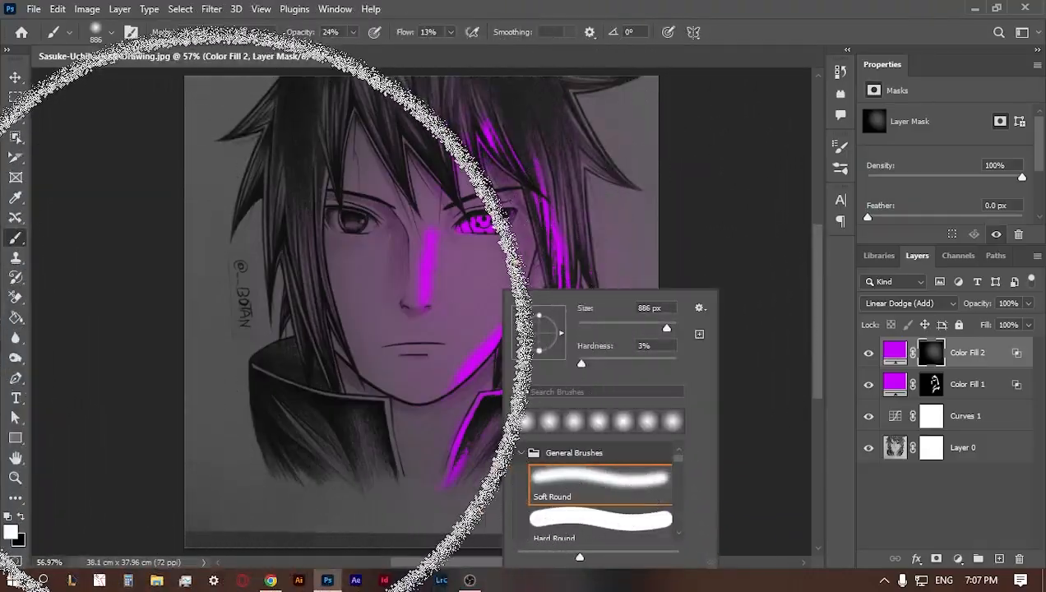
key("Escape")
right_click(479, 305, "alt")
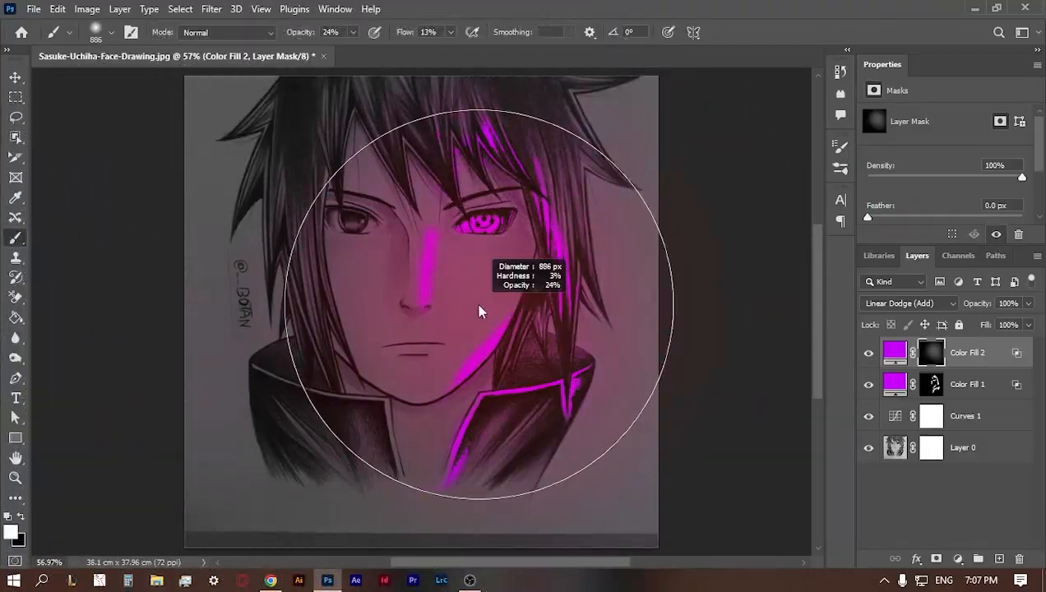
mouse_move(481, 311)
left_mouse_down()
mouse_move(409, 304)
mouse_move(334, 341)
left_mouse_up()
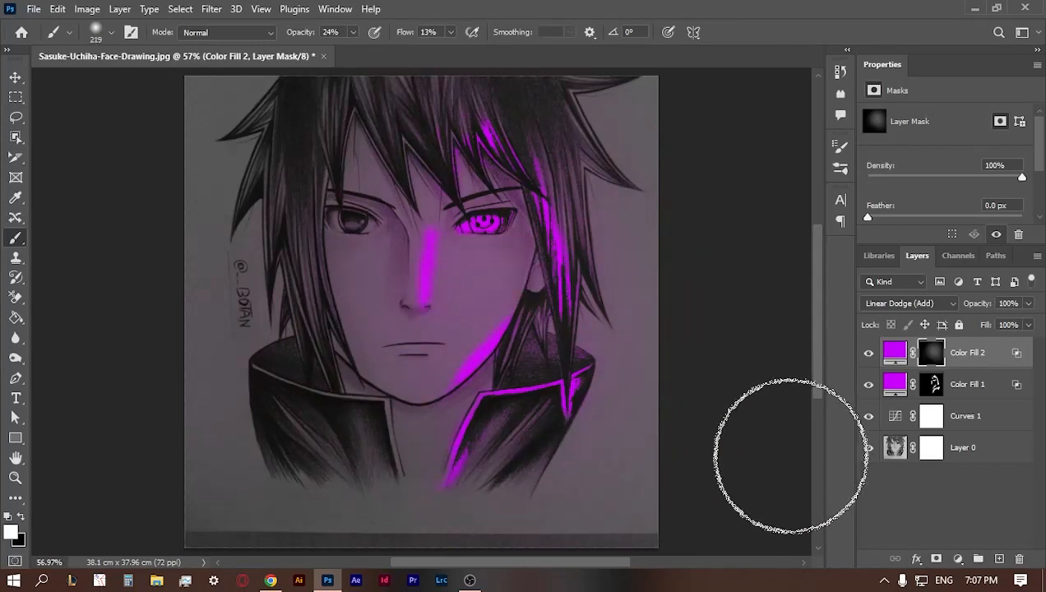
Step: Add another solid color fill layer in purple b802fb and set its blend mode to Overlay
left_click(957, 559)
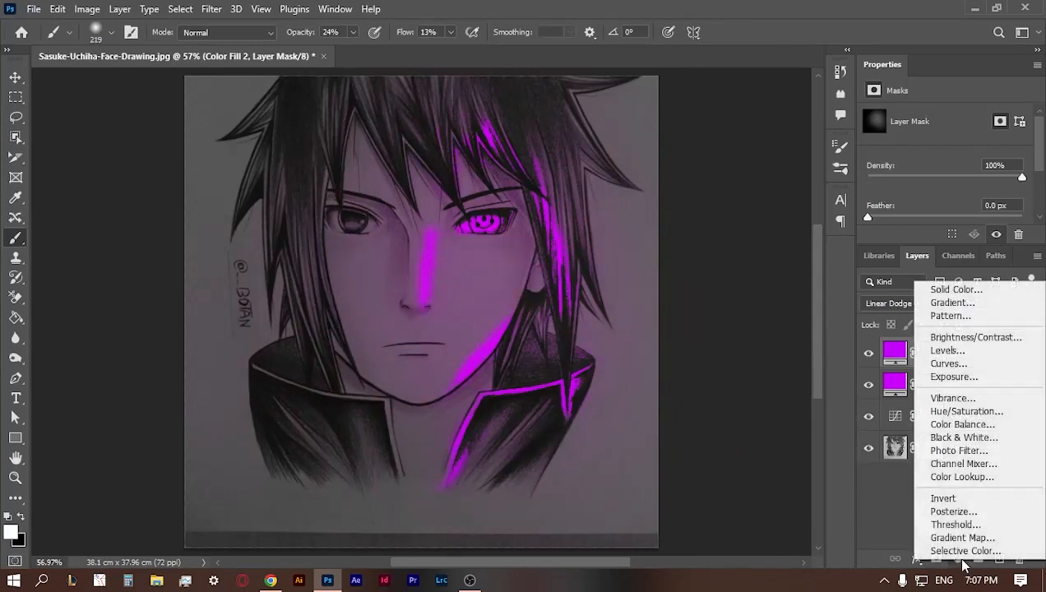
left_click(957, 293)
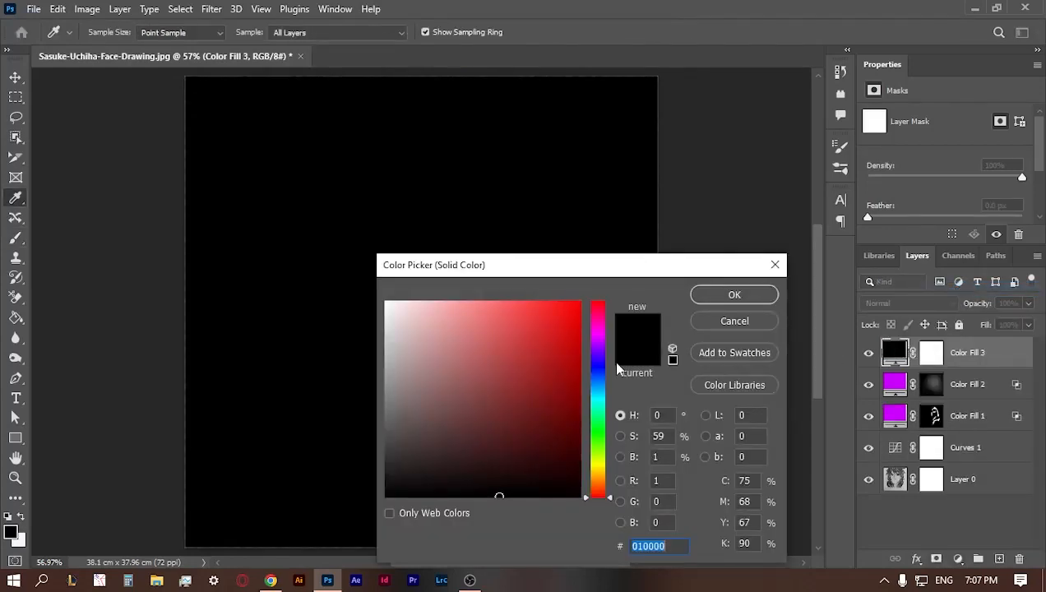
left_click(604, 336)
left_click_drag(602, 337, 585, 305)
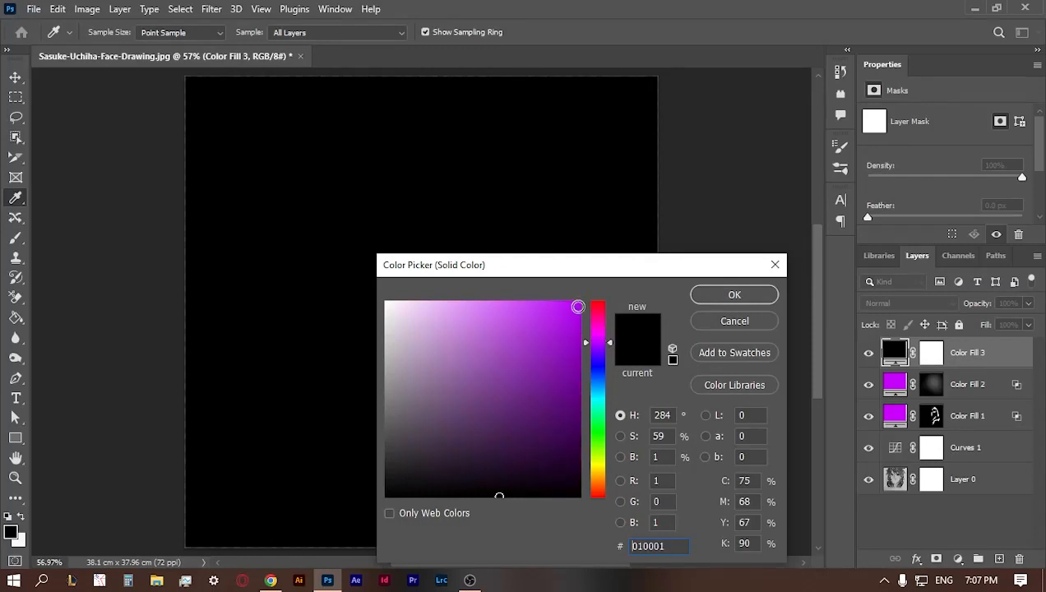
left_click(578, 306)
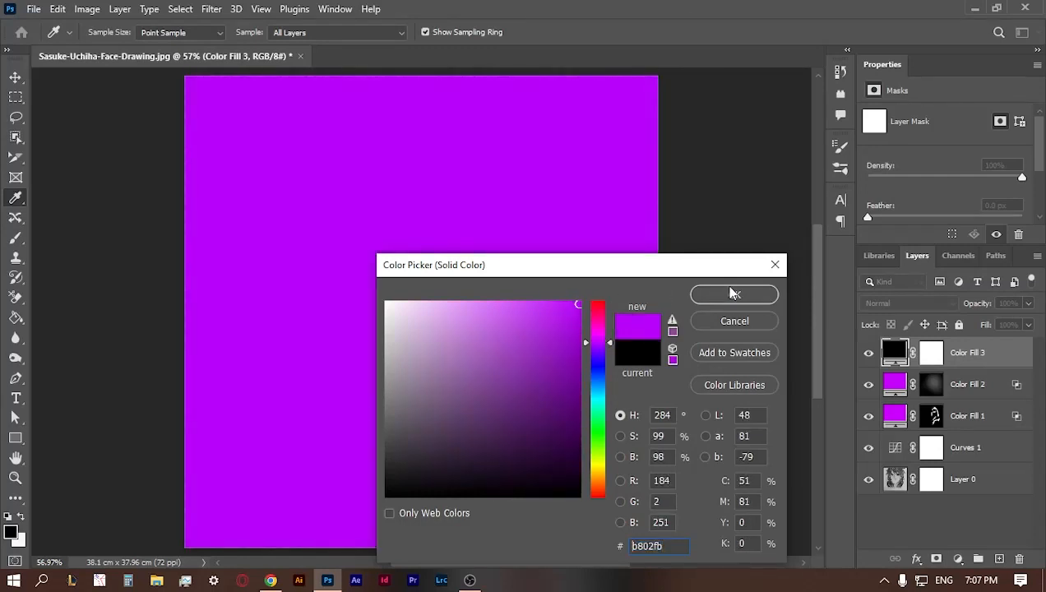
left_click(730, 293)
left_click(907, 302)
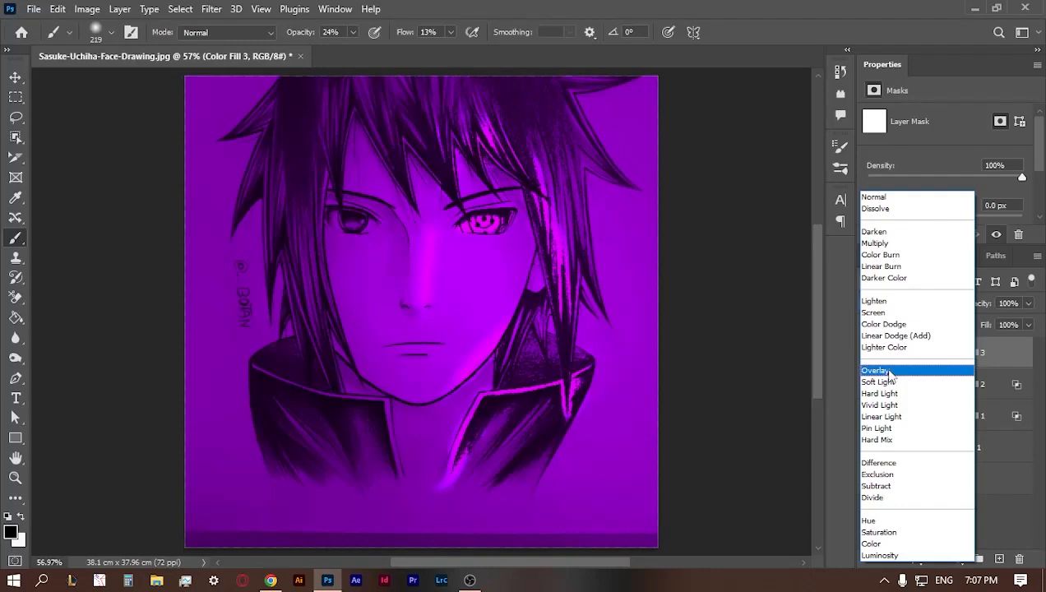
left_click(891, 372)
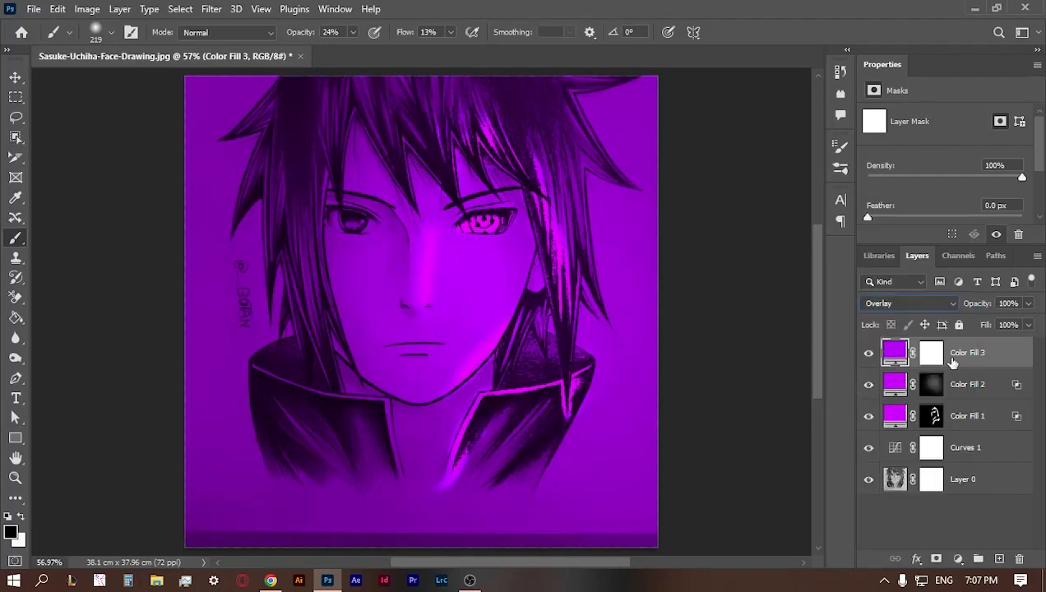
Step: Raise the Overlay fill's Blend If underlying-layer black point to protect the dark lines, and invert its layer mask to hide the fill
left_click(928, 357)
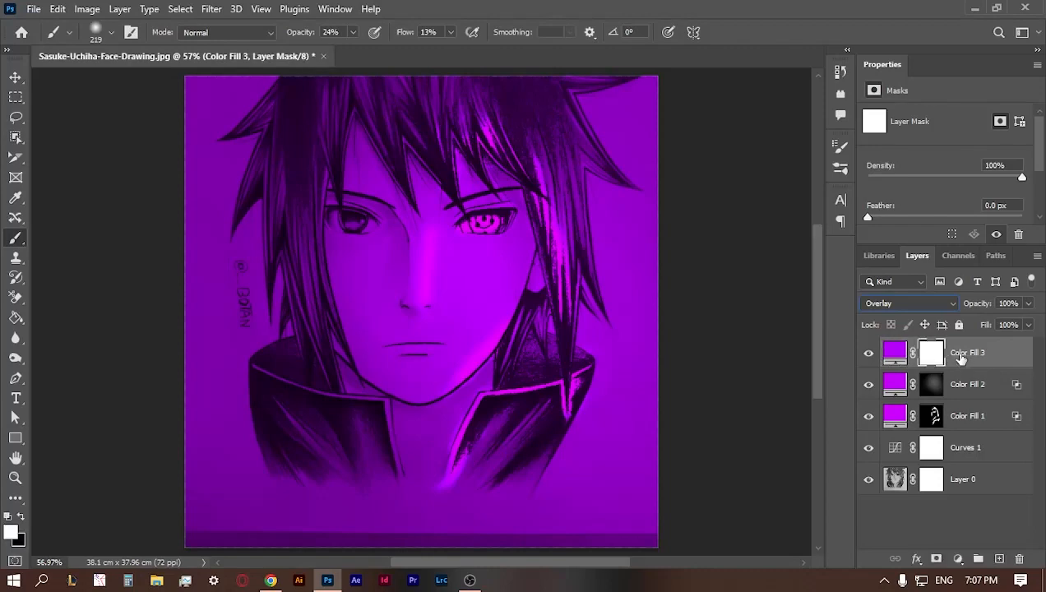
left_click(1011, 352)
double_click(1005, 354)
left_click_drag(625, 201, 954, 146)
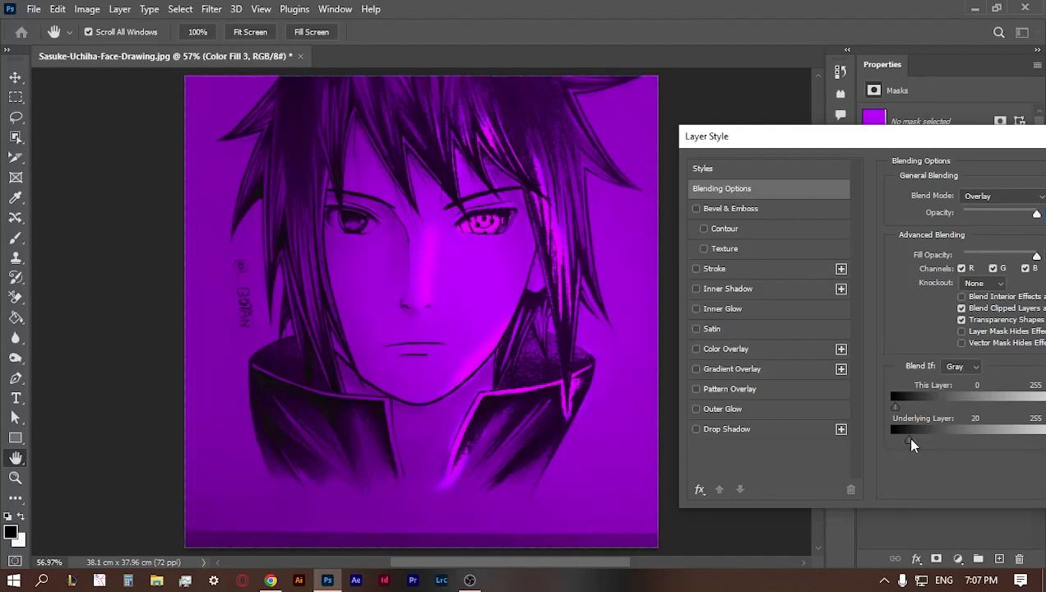
mouse_move(917, 439)
left_mouse_down()
mouse_move(936, 448)
mouse_move(922, 450)
mouse_move(927, 443)
left_mouse_up()
left_click_drag(921, 148, 747, 180)
left_click(942, 211)
left_click(932, 356)
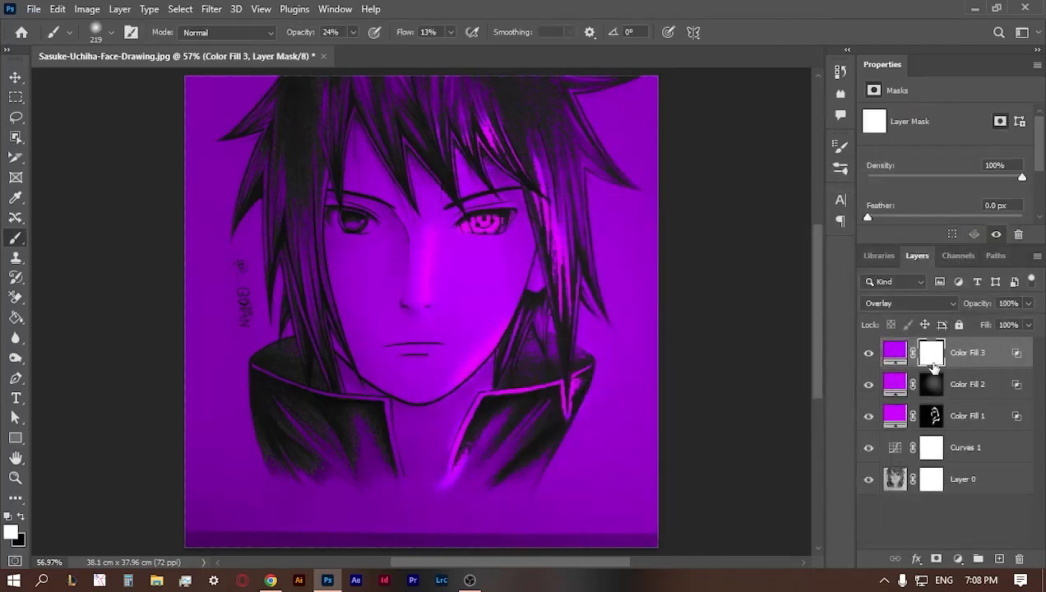
key("ctrl+i")
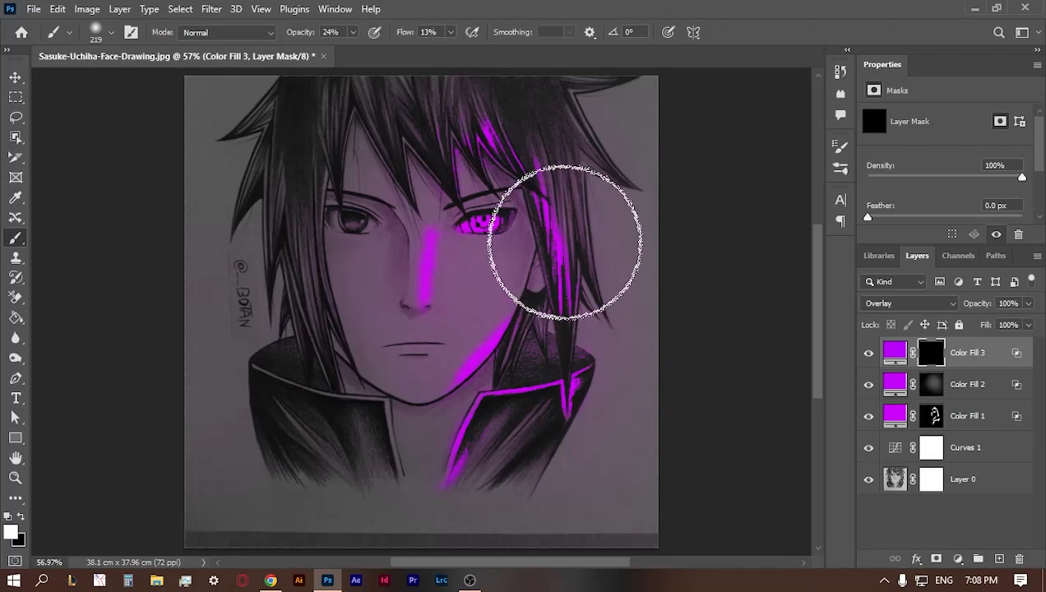
Step: Paint a soft Overlay glow from the ringed eye down the side hair to the glowing collar with a white 118 px brush
left_click_drag(560, 265, 518, 246)
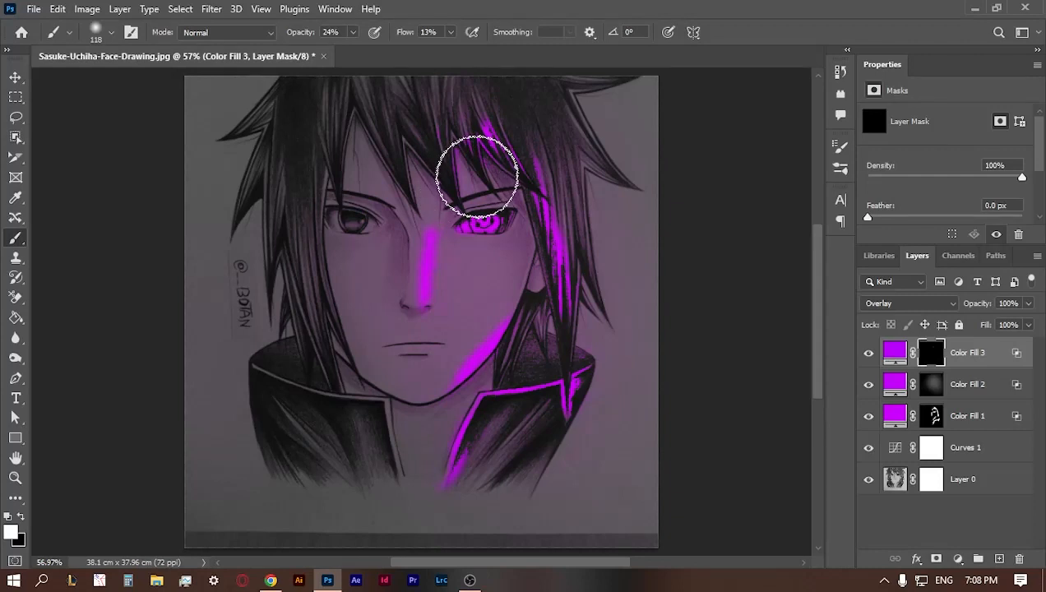
key("x")
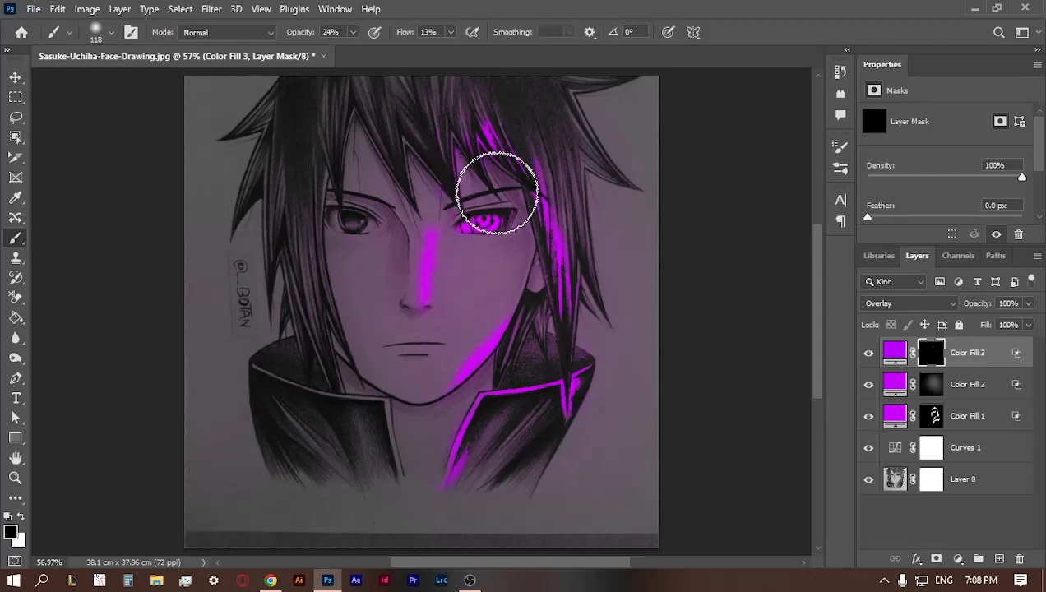
key("x")
mouse_move(494, 189)
left_mouse_down()
mouse_move(532, 219)
mouse_move(534, 206)
mouse_move(555, 273)
mouse_move(552, 251)
mouse_move(567, 322)
mouse_move(542, 244)
mouse_move(550, 397)
mouse_move(459, 485)
mouse_move(459, 473)
mouse_move(463, 495)
mouse_move(514, 440)
mouse_move(509, 469)
mouse_move(529, 465)
mouse_move(559, 434)
mouse_move(532, 477)
left_mouse_up()
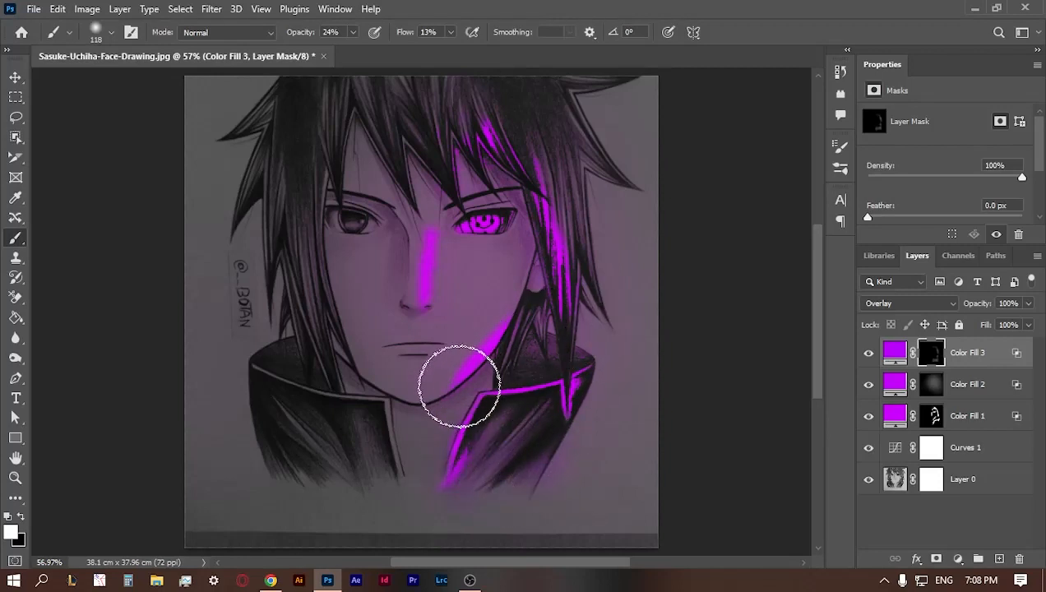
Step: Set the brush flow to 21% and paint more Overlay glow onto the hair above the ringed eye
left_click(451, 32)
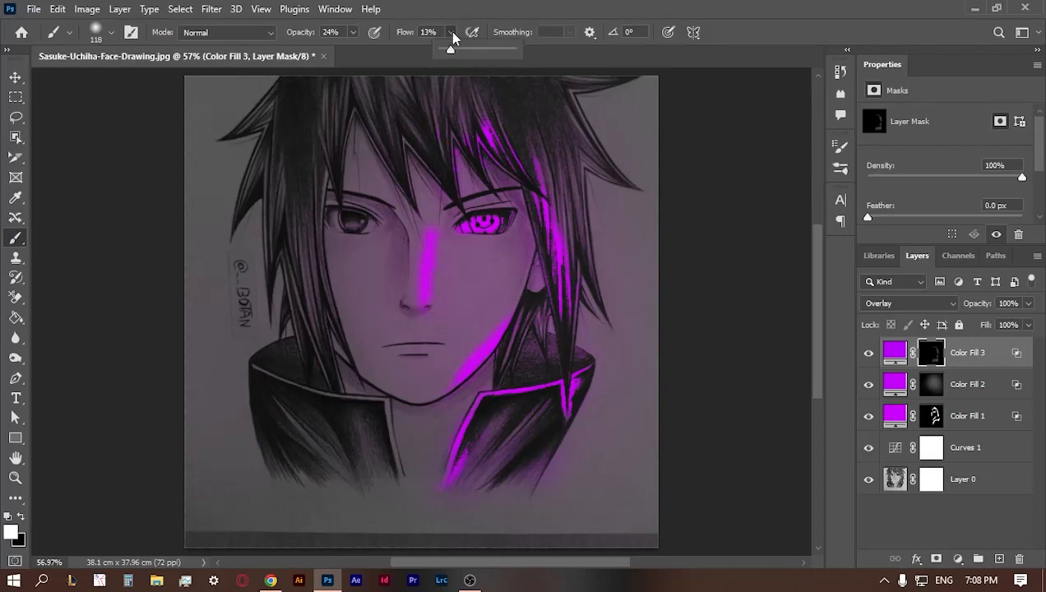
left_click_drag(450, 48, 457, 51)
left_click(449, 33)
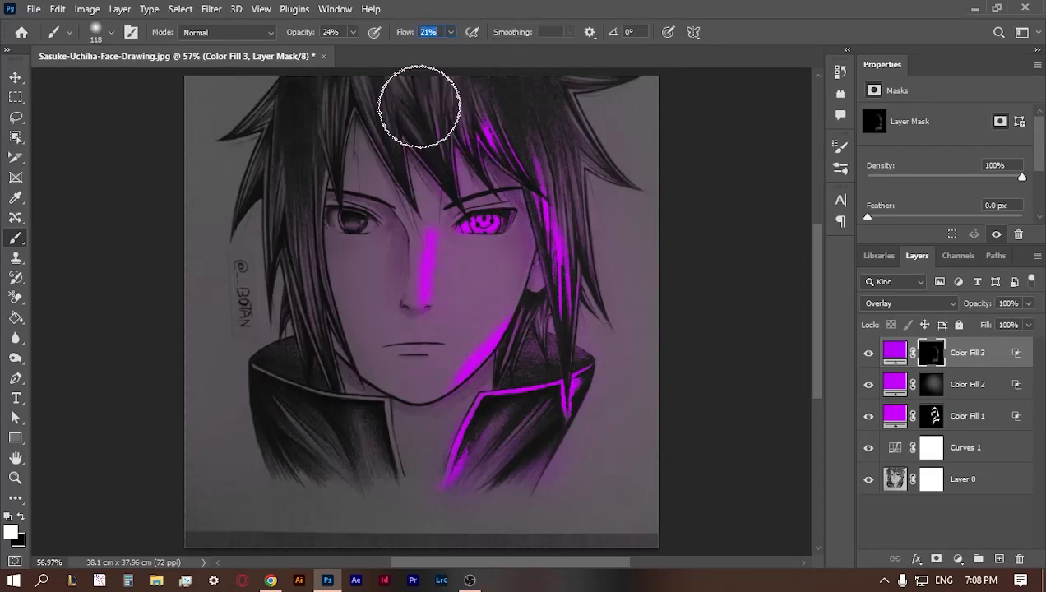
mouse_move(420, 105)
left_mouse_down()
mouse_move(394, 95)
mouse_move(499, 128)
mouse_move(548, 161)
mouse_move(552, 187)
mouse_move(574, 194)
mouse_move(582, 253)
mouse_move(588, 224)
mouse_move(553, 132)
mouse_move(460, 91)
left_mouse_up()
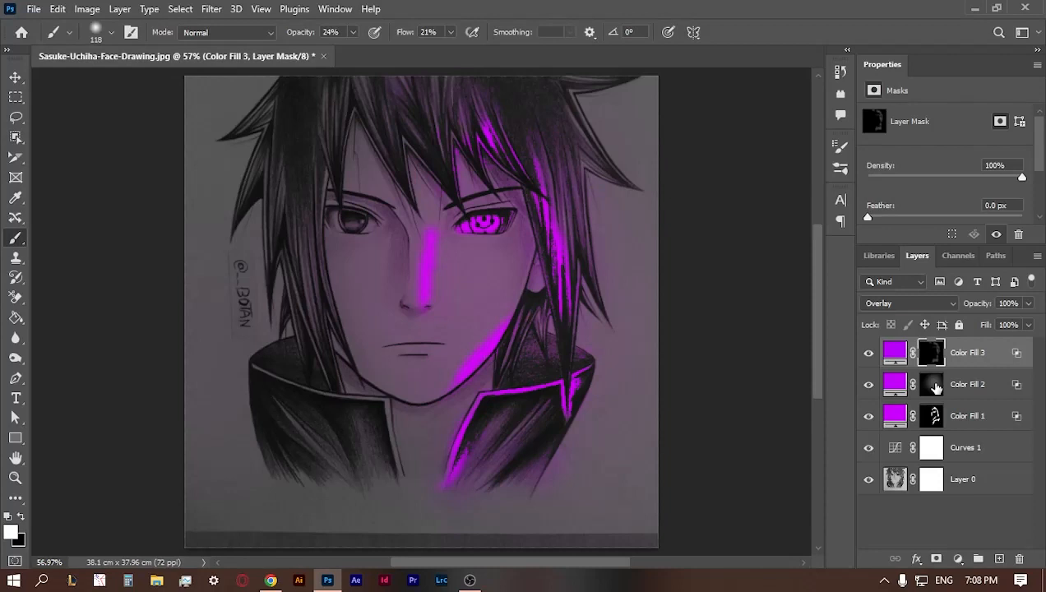
Step: Select the layer mask of the Linear Dodge fill layer
left_click(935, 386)
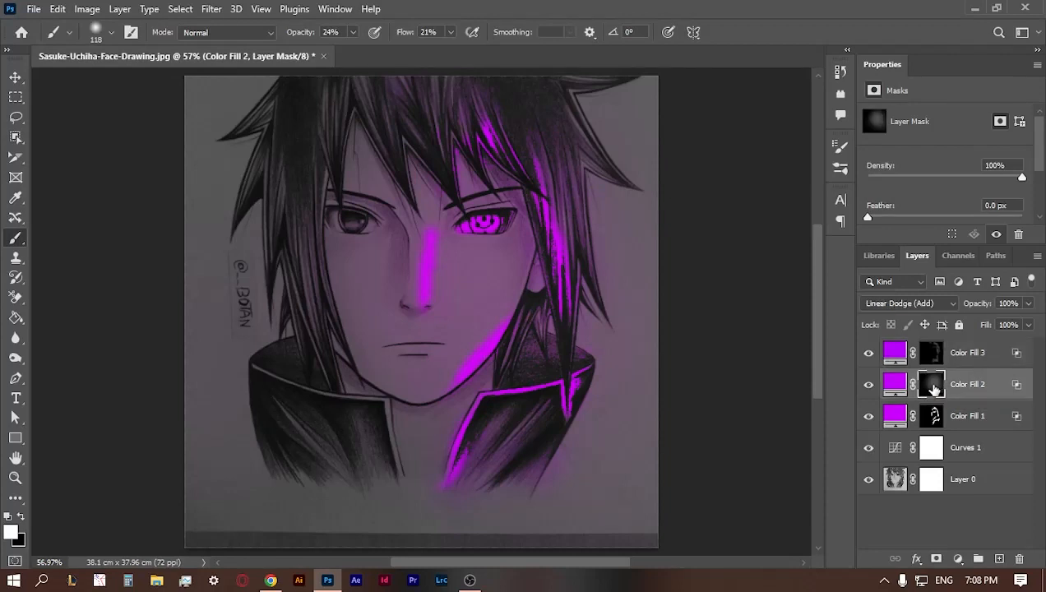